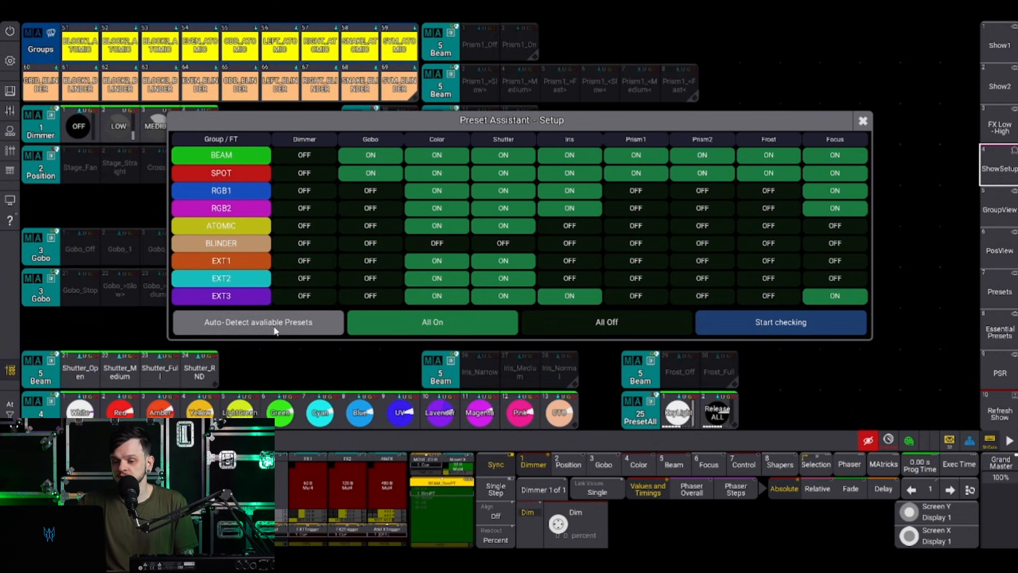
# Auto-detect the available presets, switch Color off for the ATOMIC group and start the preset check
pyautogui.click(275, 323)
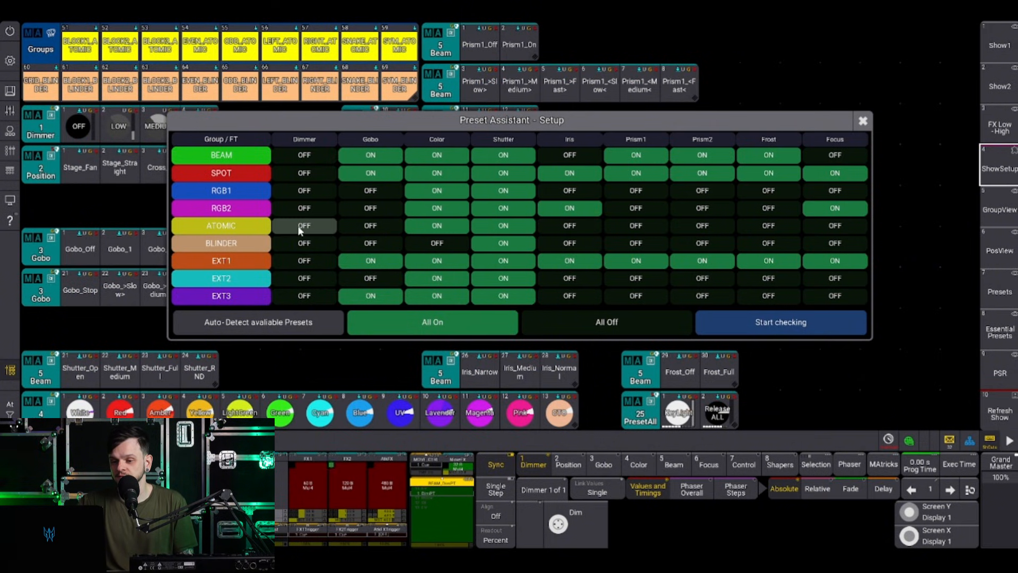
pyautogui.click(435, 227)
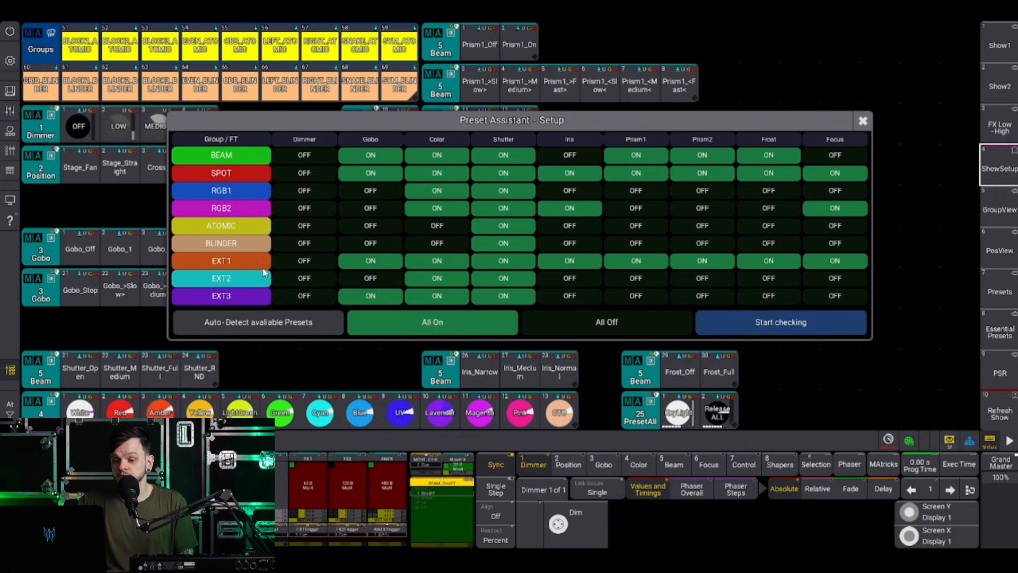
pyautogui.click(787, 329)
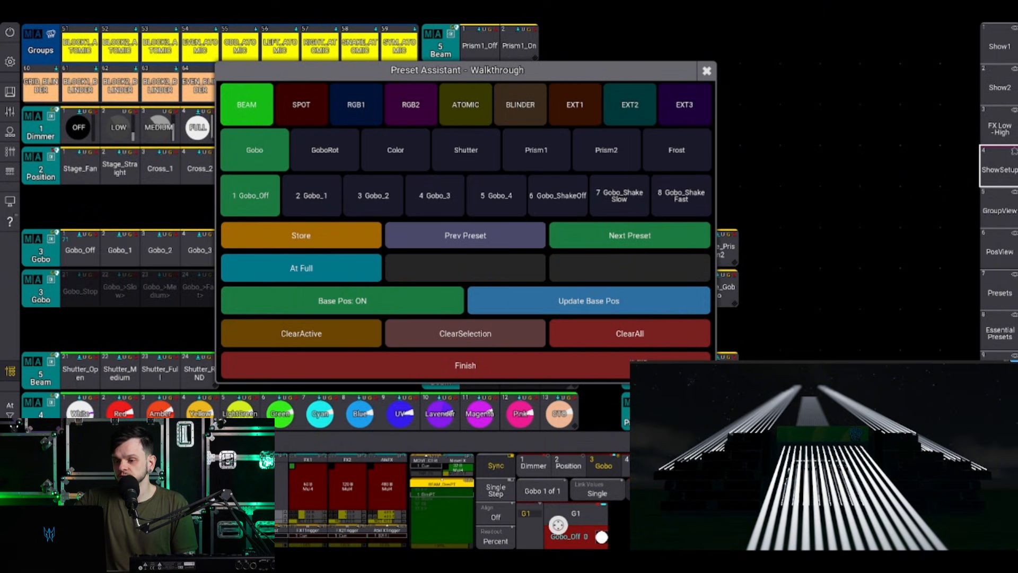
# Show the BEAM layout in GroupView and select its two side clusters and the lower row of fixtures
pyautogui.click(999, 211)
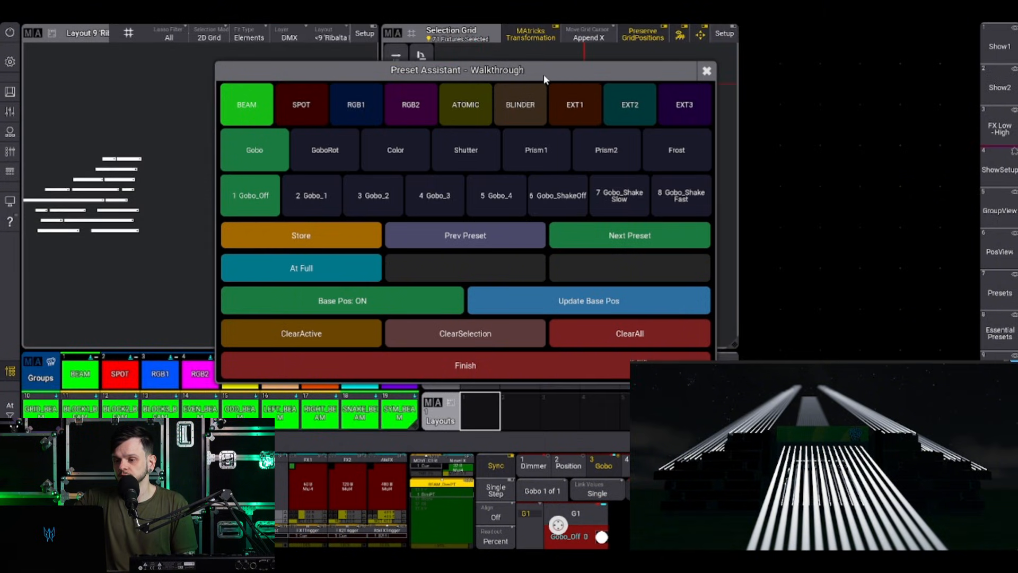
pyautogui.moveTo(543, 74); pyautogui.dragTo(825, 78)
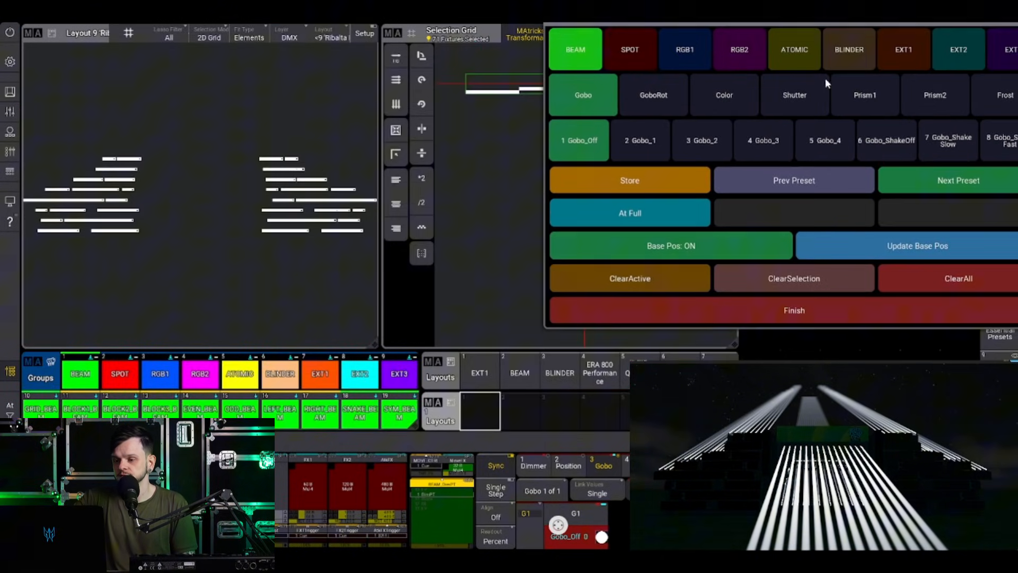
pyautogui.click(513, 384)
pyautogui.scroll(-2, 171, 222)
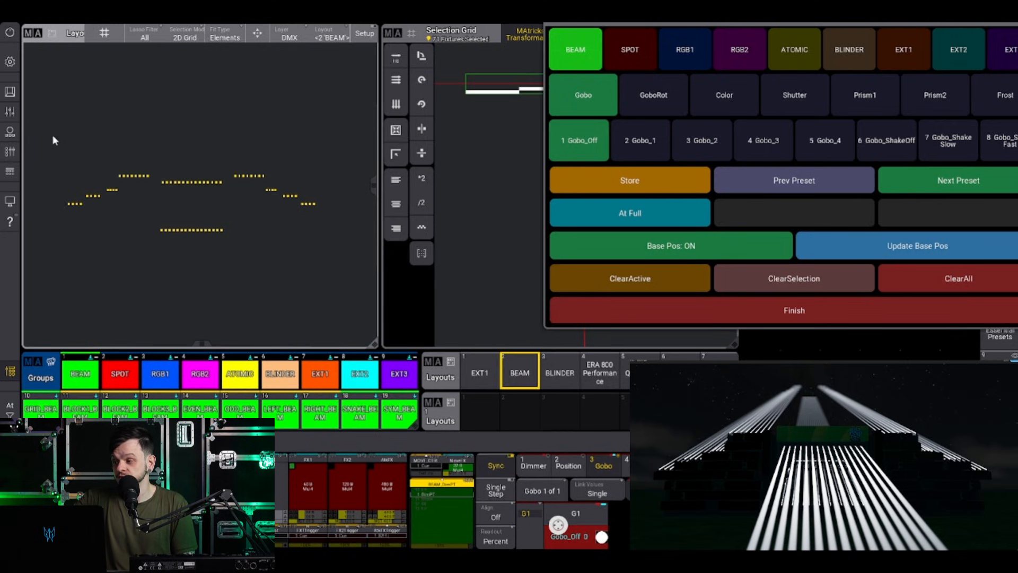
pyautogui.moveTo(57, 142); pyautogui.dragTo(148, 221)
pyautogui.moveTo(233, 164); pyautogui.dragTo(341, 235)
pyautogui.moveTo(132, 217); pyautogui.dragTo(247, 268)
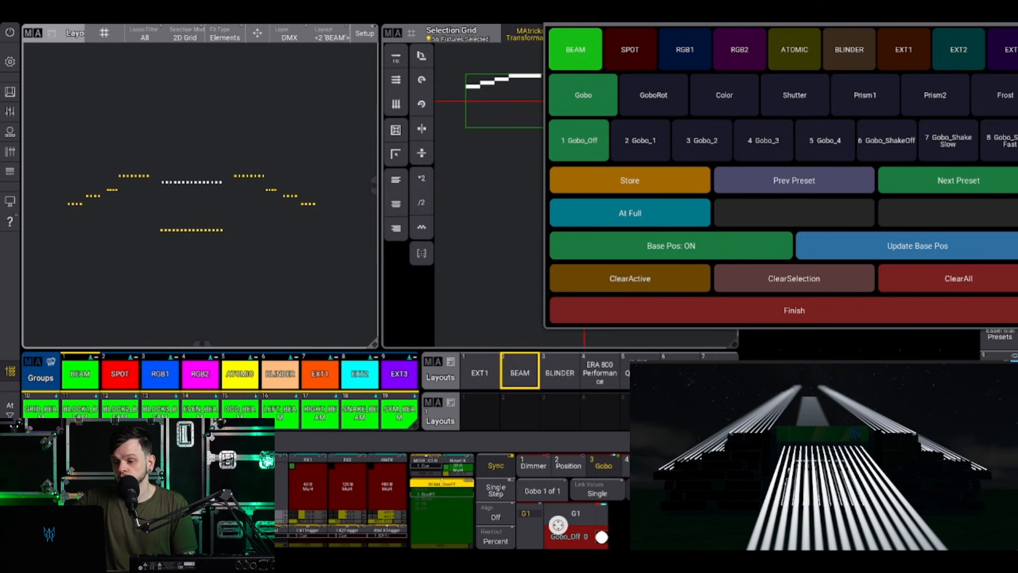
# Enter a new absolute Tilt value for the selected BEAM fixtures
pyautogui.click(639, 322)
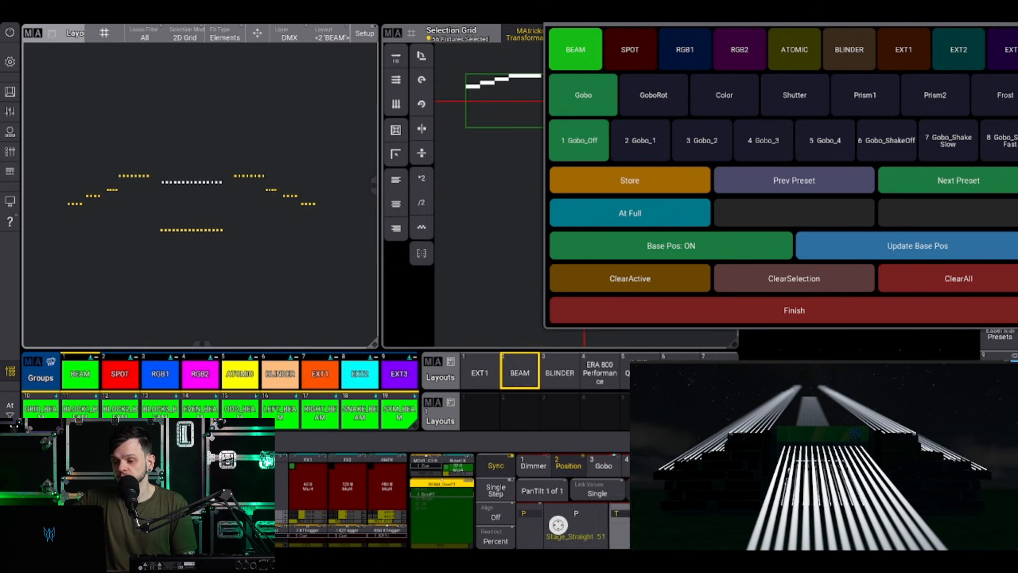
pyautogui.click(618, 525)
pyautogui.click(631, 186)
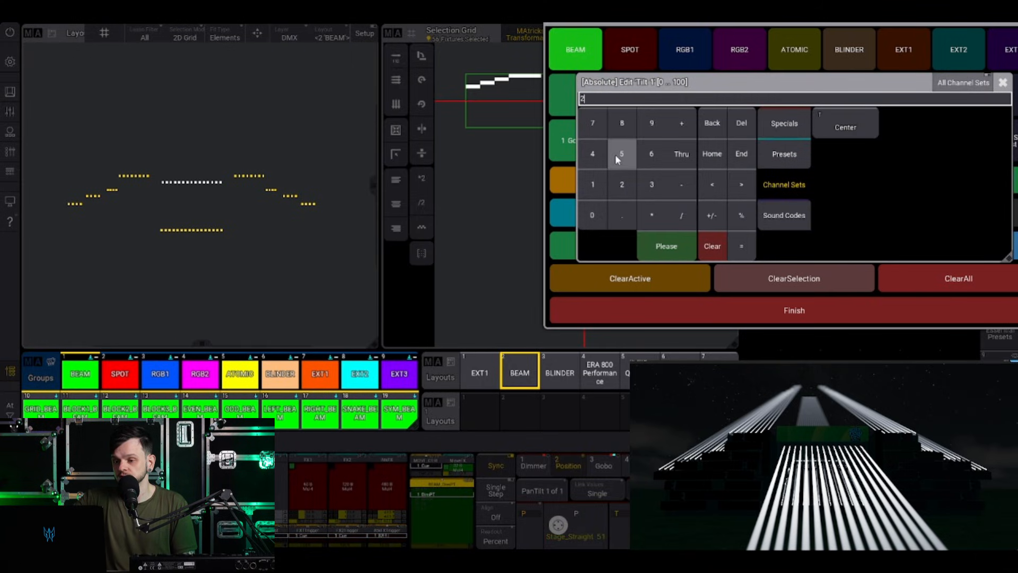
pyautogui.click(649, 240)
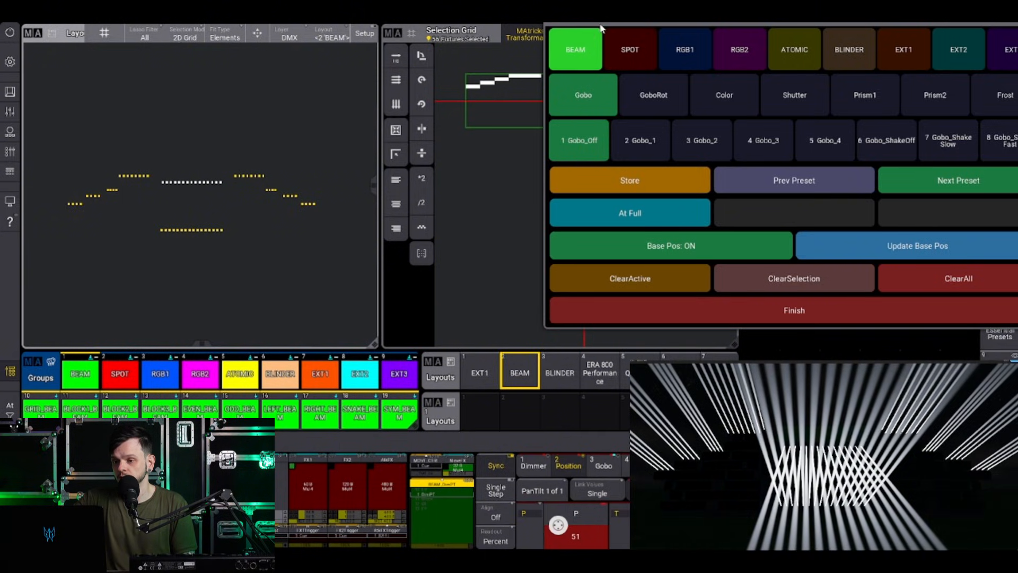
# Update the Preset Assistant's base position with the BEAM group's new position
pyautogui.moveTo(548, 47); pyautogui.dragTo(406, 154)
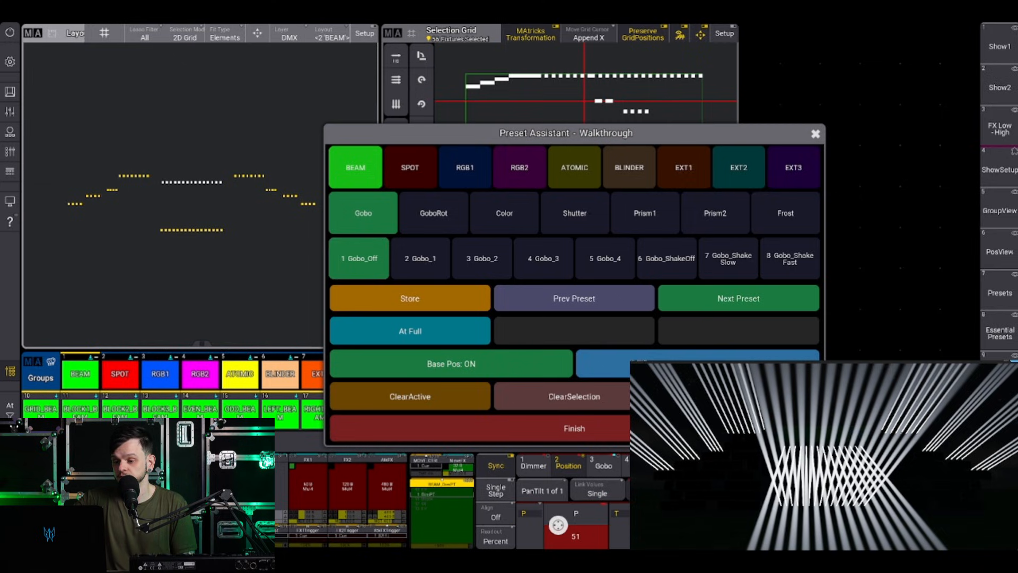
pyautogui.click(602, 364)
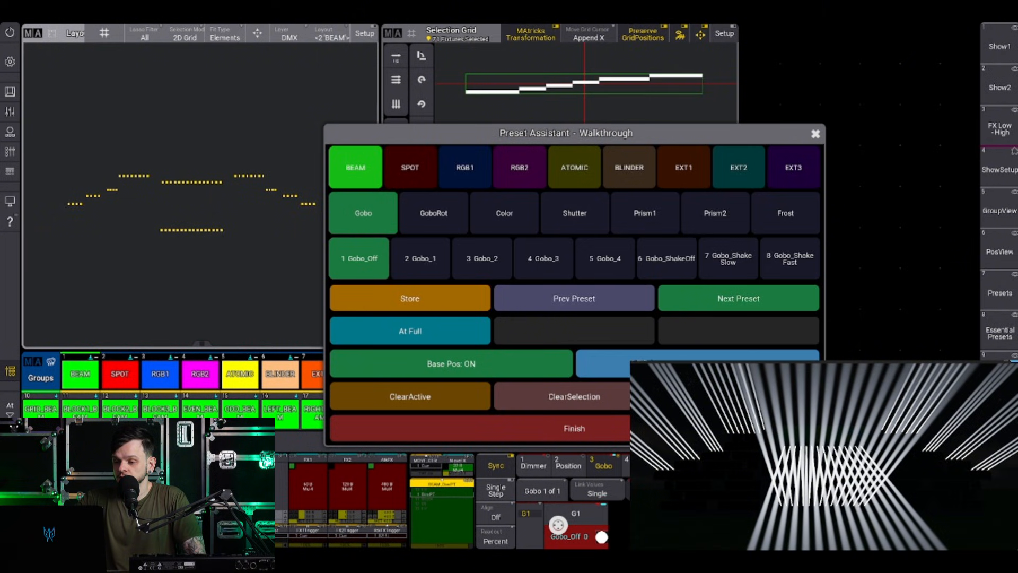
pyautogui.click(610, 364)
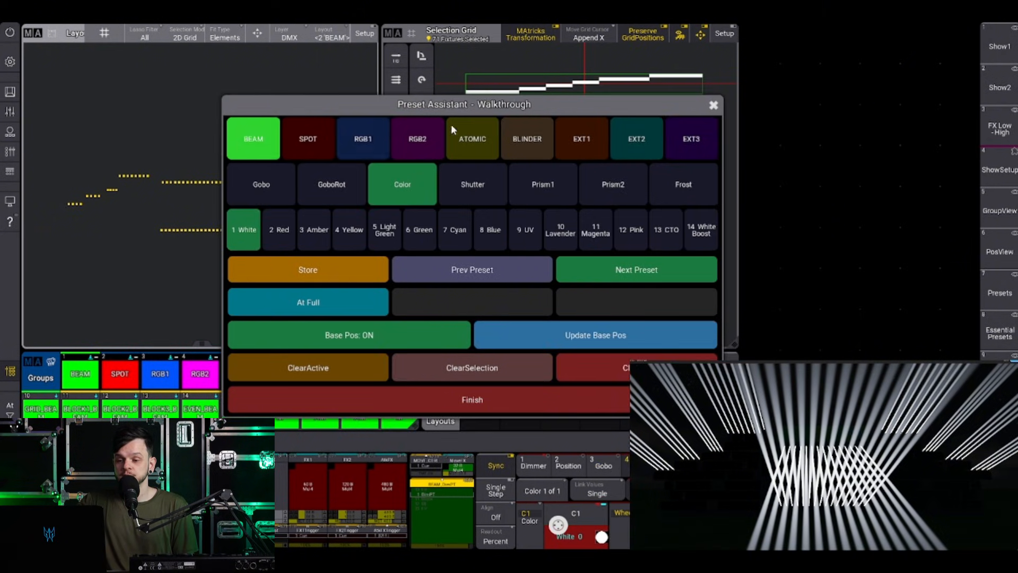
# Preview the SPOT, RGB1 and RGB2 groups in the walkthrough and return to the BEAM group
pyautogui.click(308, 139)
pyautogui.click(361, 139)
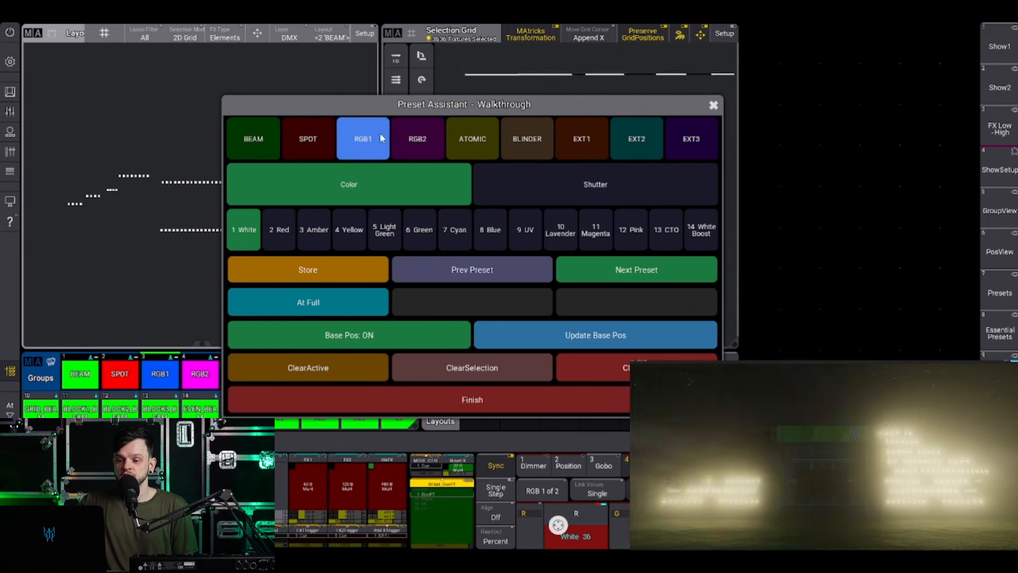
pyautogui.click(410, 128)
pyautogui.click(285, 137)
pyautogui.click(264, 134)
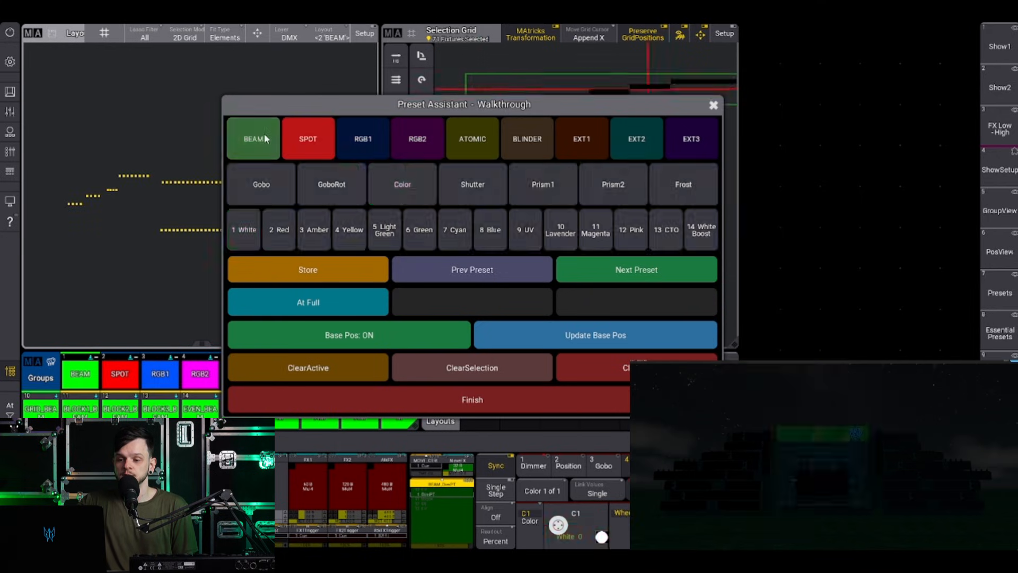
# Look through the BEAM group's Gobo, GoboRot, Color, Shutter, Prism2 and Frost presets, ending on Gobo_Off
pyautogui.click(292, 180)
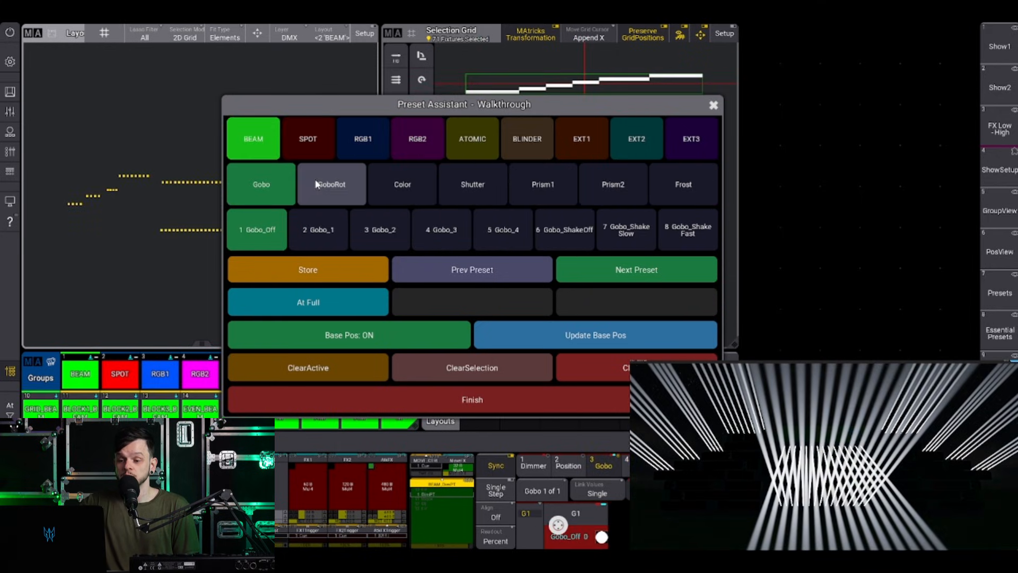
pyautogui.click(318, 183)
pyautogui.click(406, 182)
pyautogui.click(472, 185)
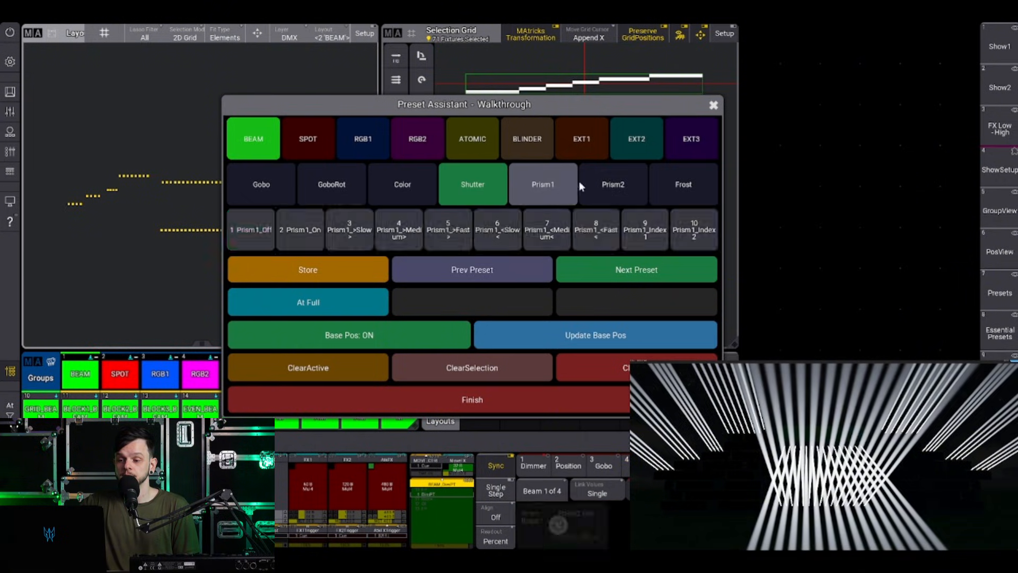
pyautogui.click(615, 182)
pyautogui.click(669, 181)
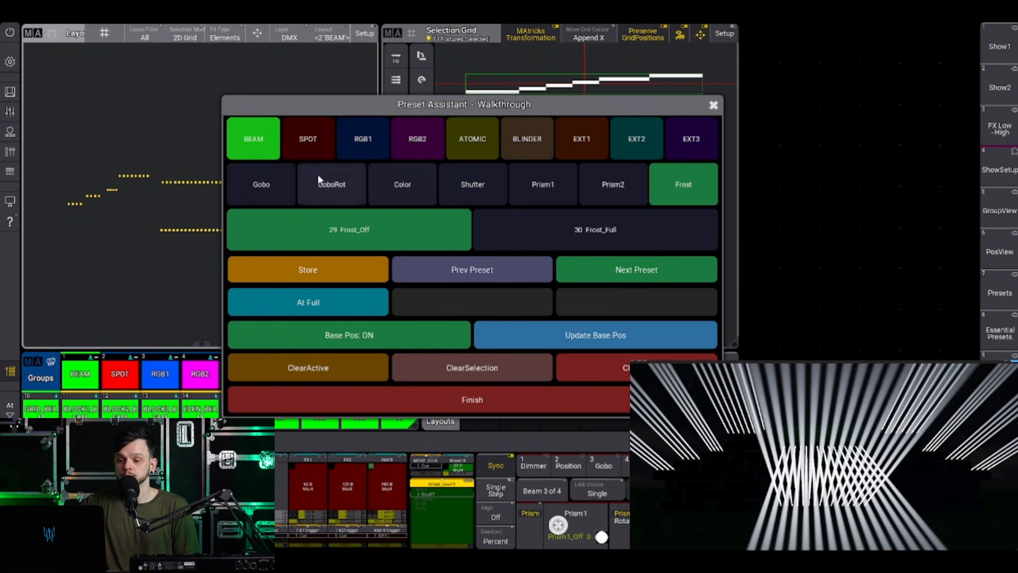
pyautogui.click(261, 183)
pyautogui.click(236, 229)
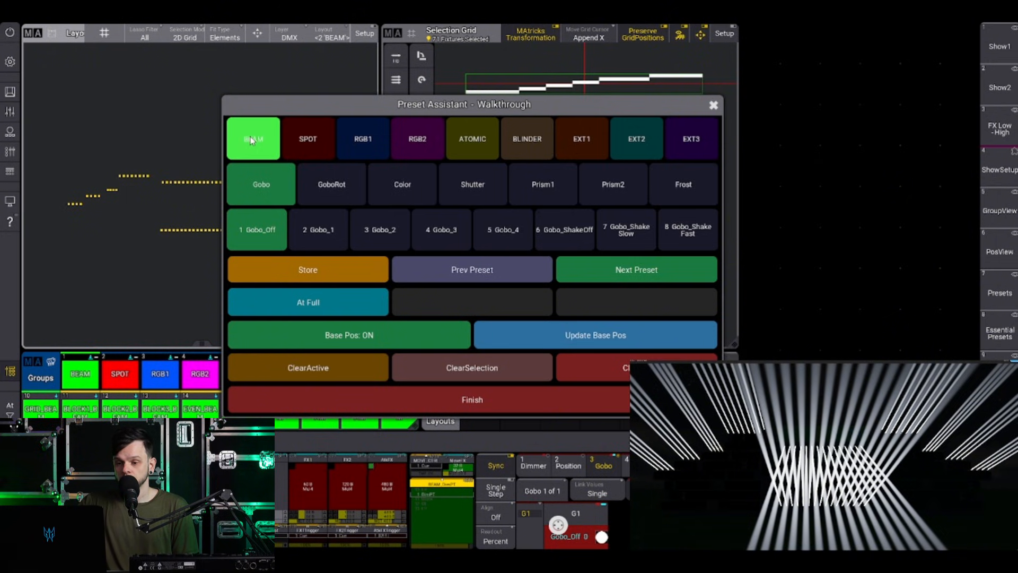
# Set the BEAM group's C1 color wheel to Red for the 2 Red preset and store it
pyautogui.click(415, 190)
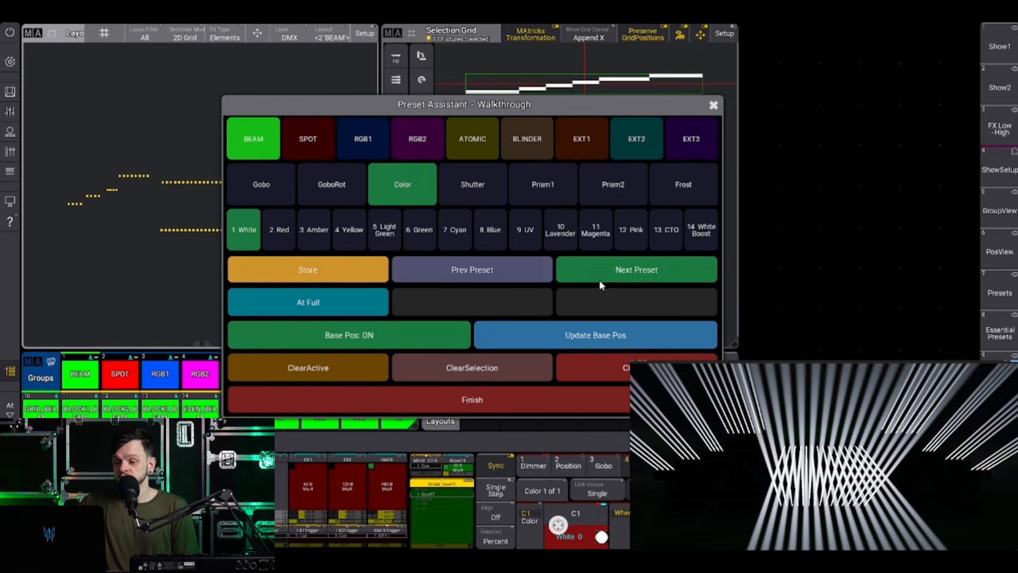
pyautogui.click(644, 273)
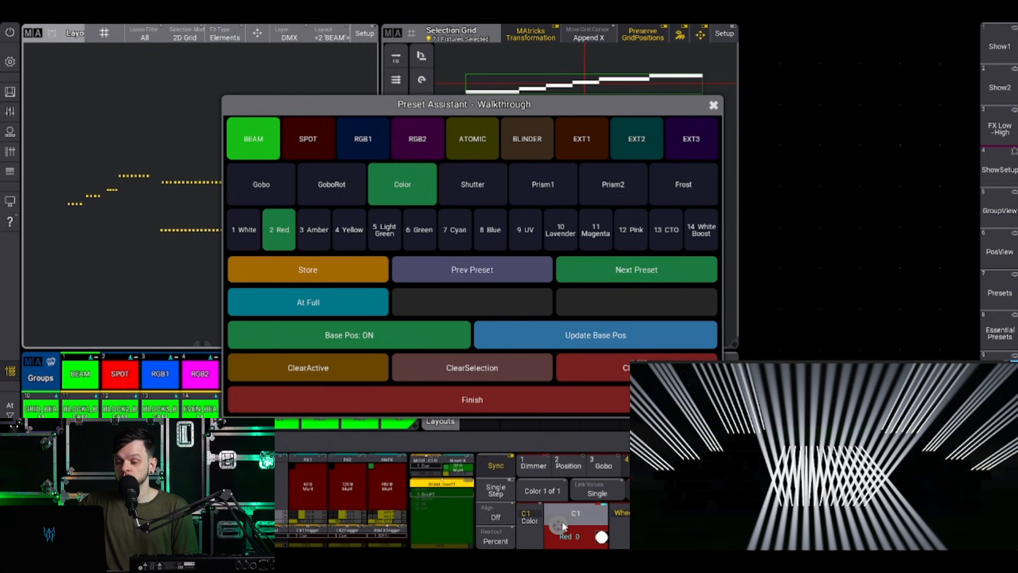
pyautogui.scroll(5, 562, 525)
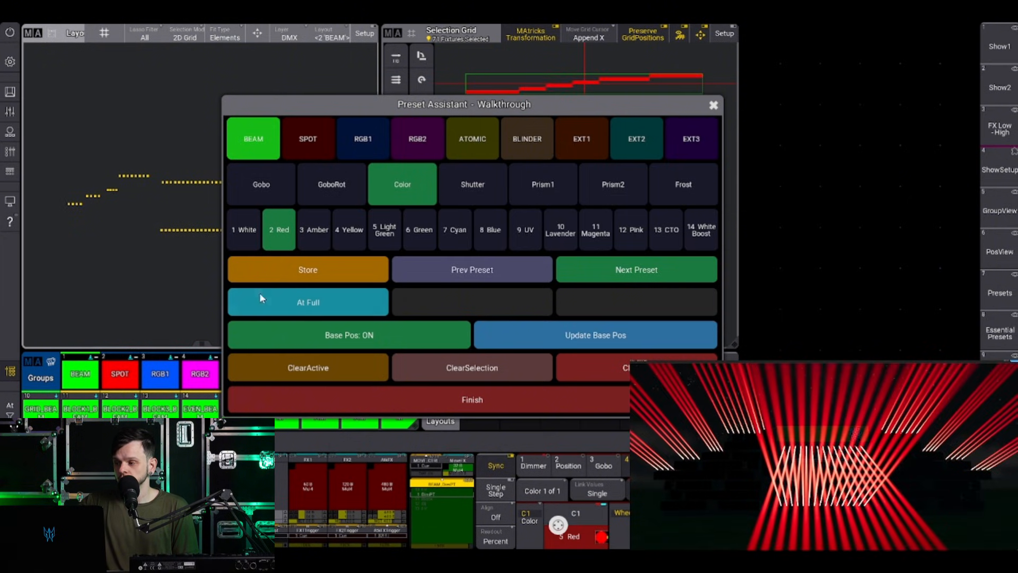
pyautogui.click(330, 273)
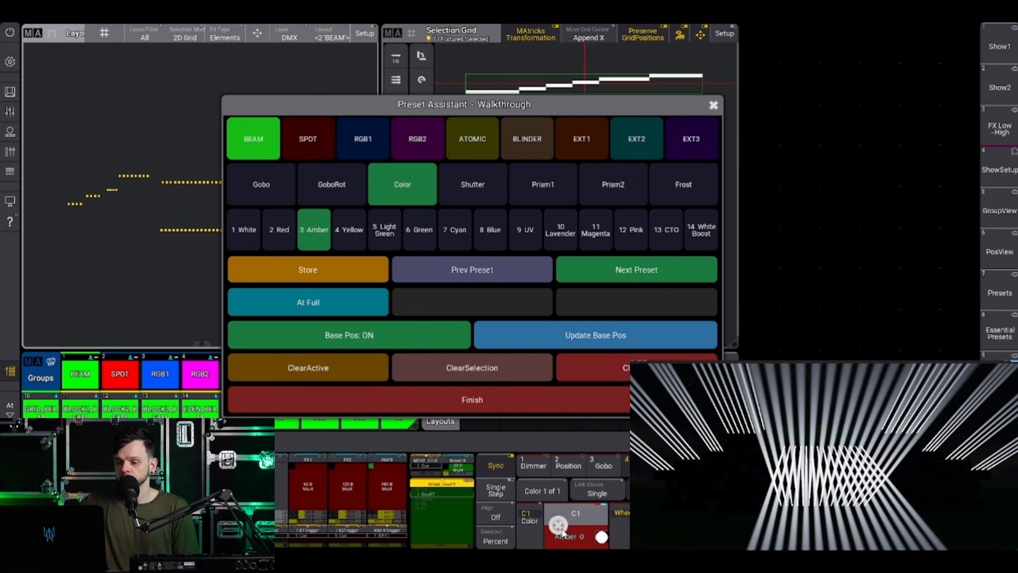
# Adjust the BEAM group's C1 color wheel for the Amber preset, and store the Yellow preset with the wheel at 18
pyautogui.scroll(5, 562, 532)
pyautogui.scroll(1, 561, 529)
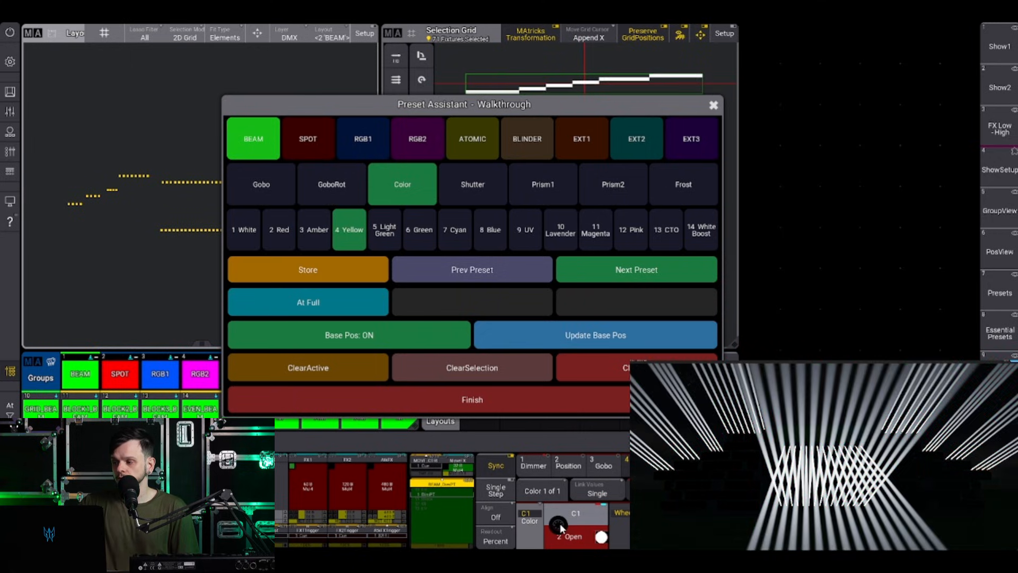
pyautogui.scroll(1, 561, 525)
pyautogui.scroll(1, 561, 525)
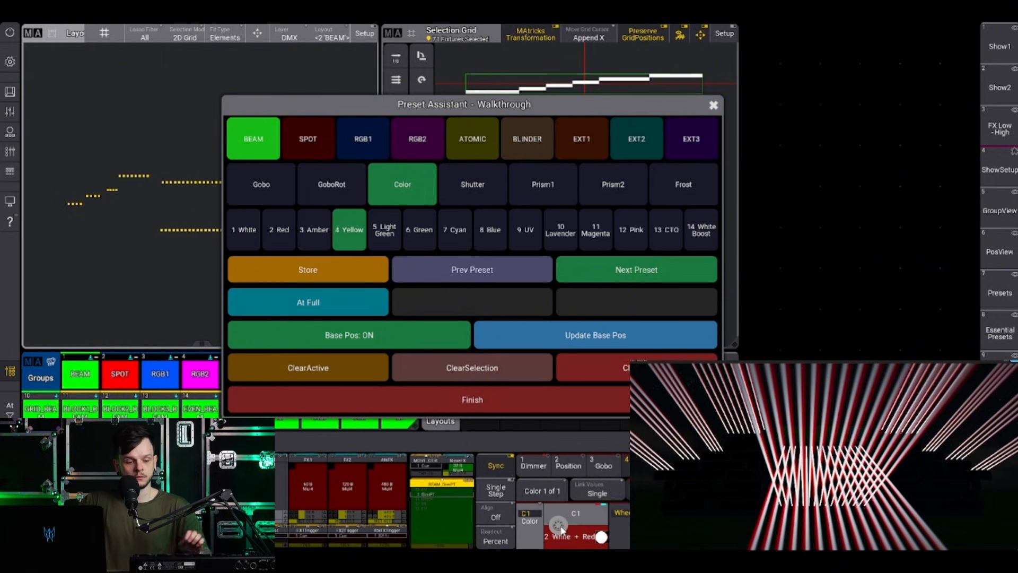
pyautogui.scroll(5, 560, 537)
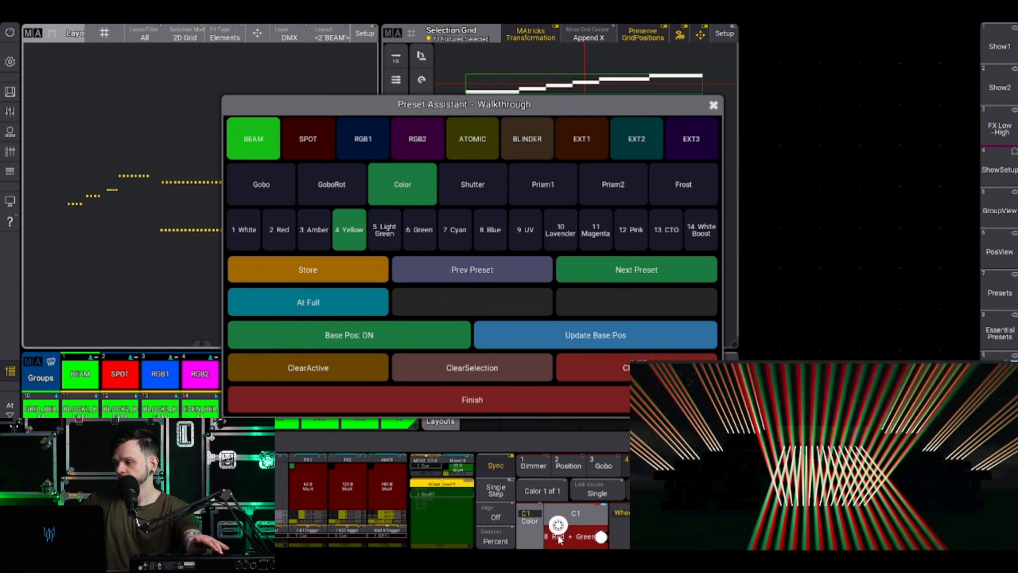
pyautogui.scroll(2, 552, 538)
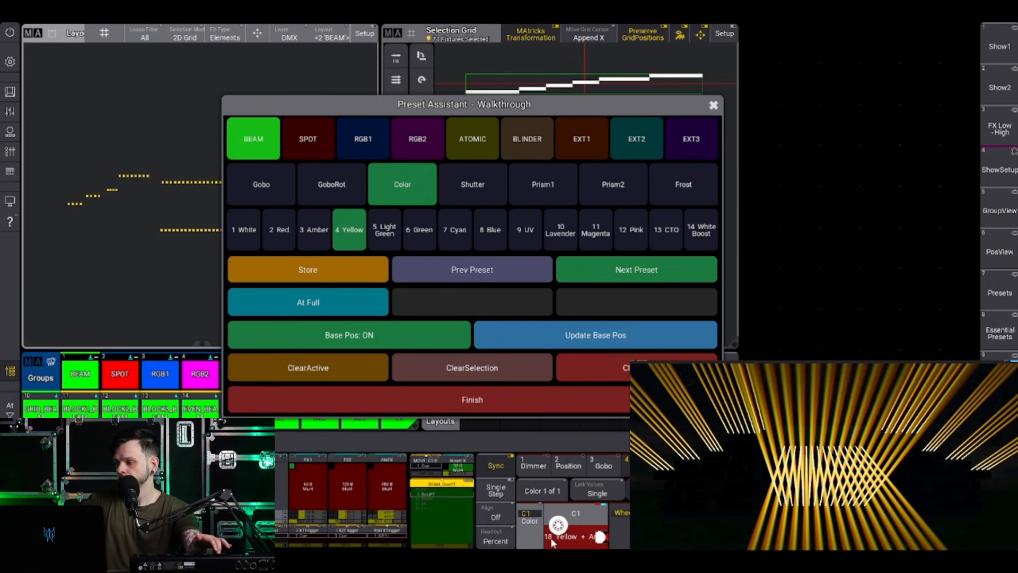
pyautogui.click(339, 271)
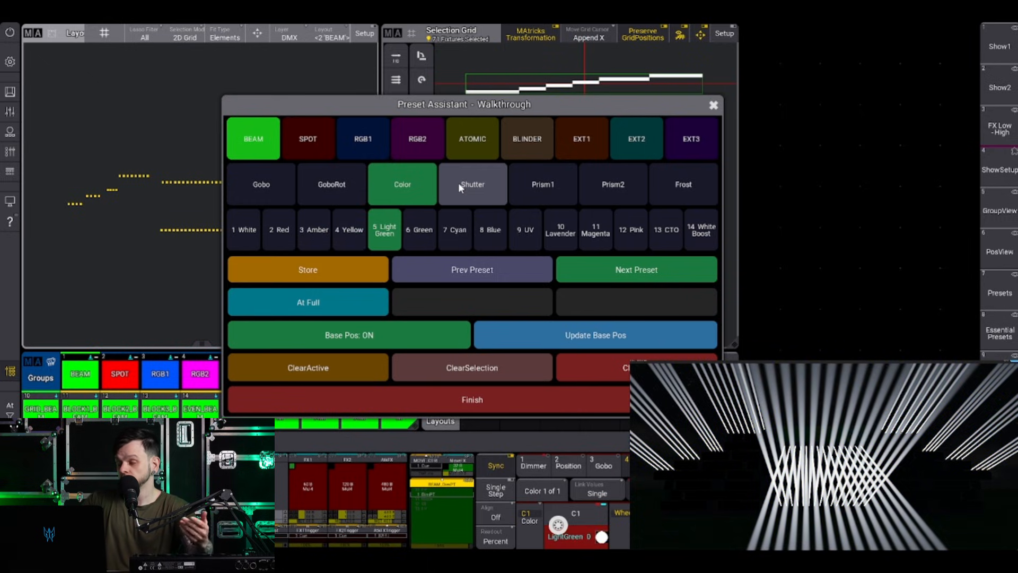
# Store the BEAM group's Shutter_Full and Shutter_RND presets
pyautogui.click(477, 190)
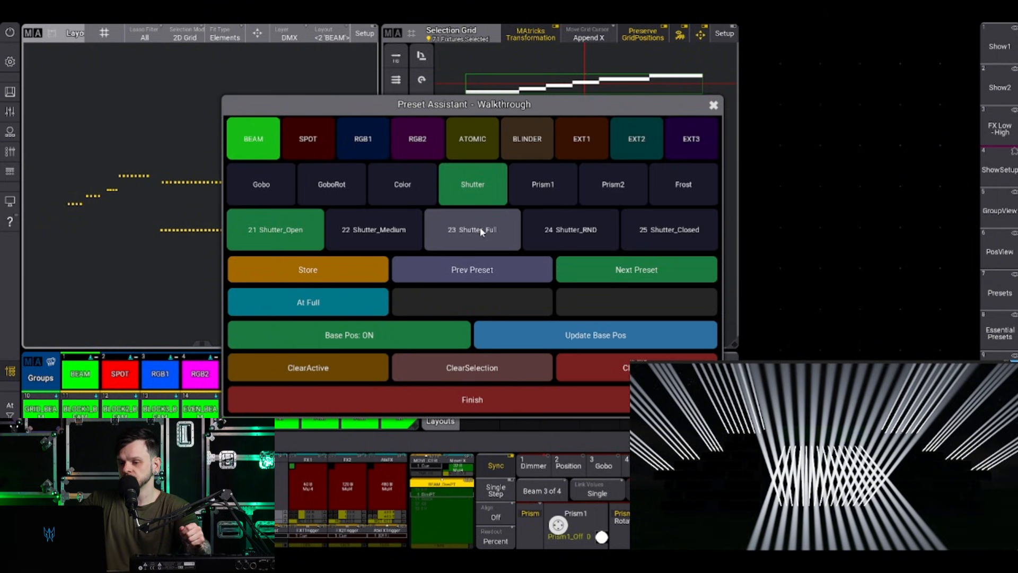
pyautogui.click(500, 228)
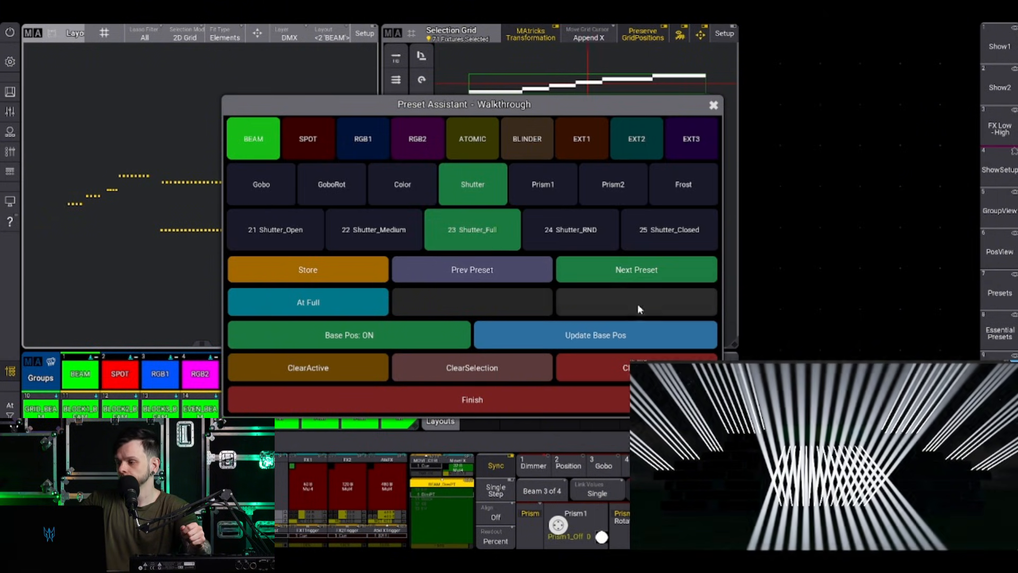
pyautogui.click(350, 274)
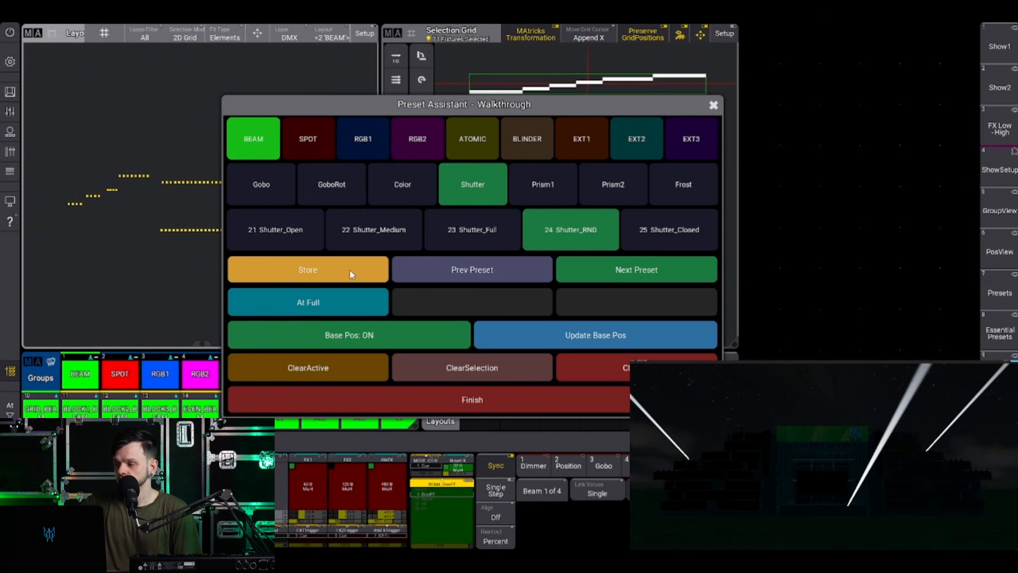
pyautogui.click(350, 273)
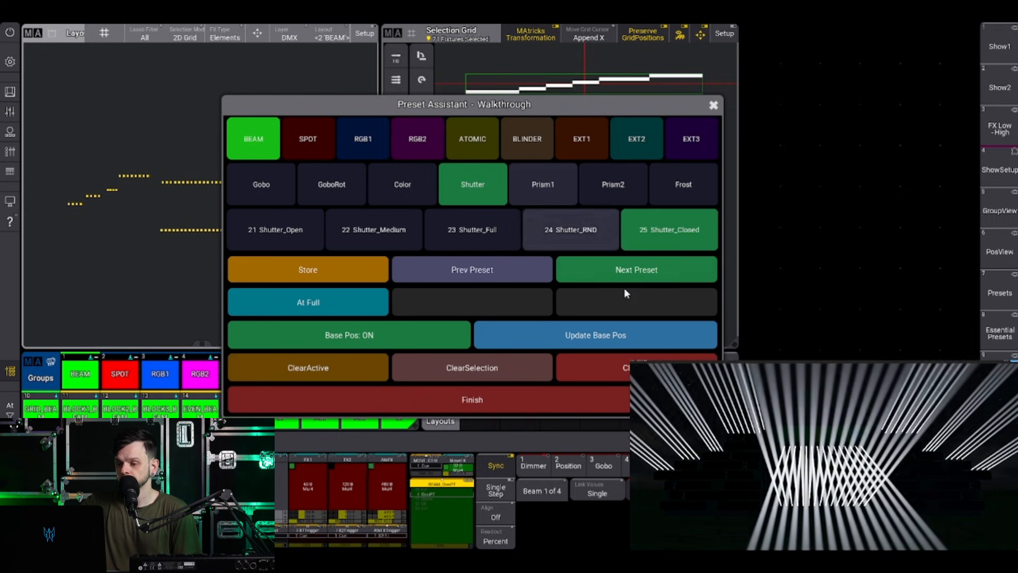
# Switch the walkthrough to the SPOT group and bring up its Gobo and GoboRot presets
pyautogui.click(299, 148)
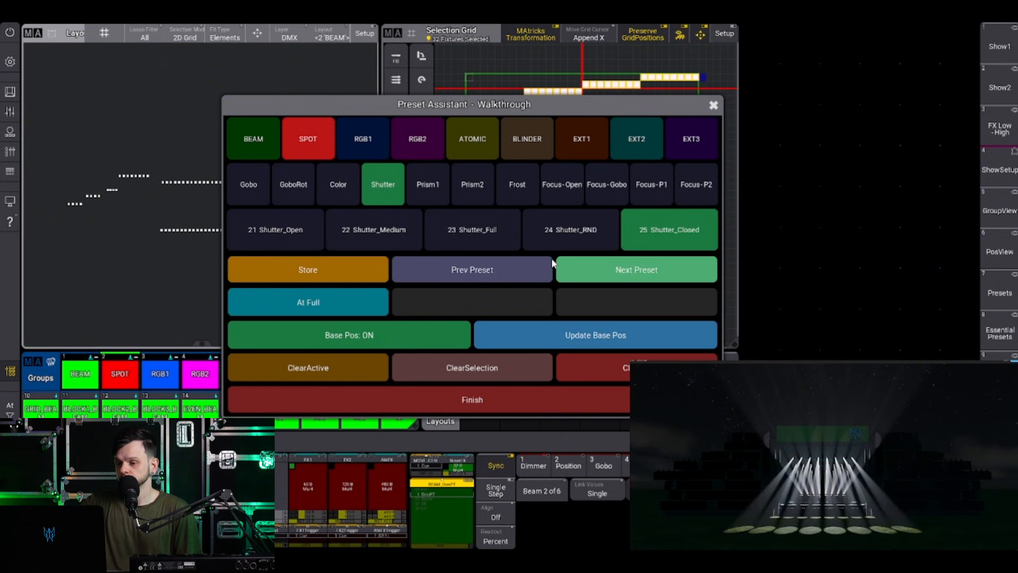
pyautogui.click(262, 184)
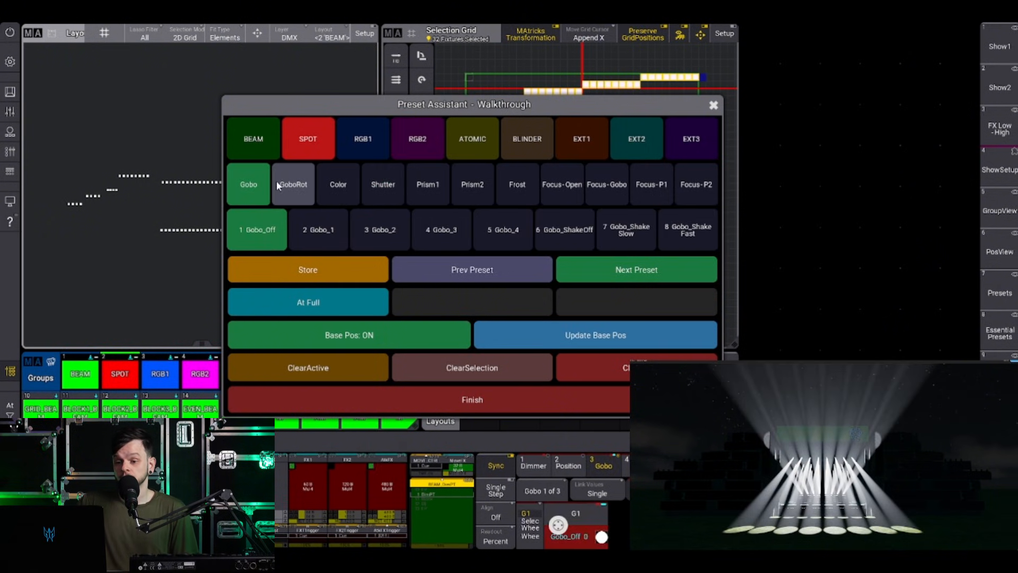
pyautogui.click(287, 181)
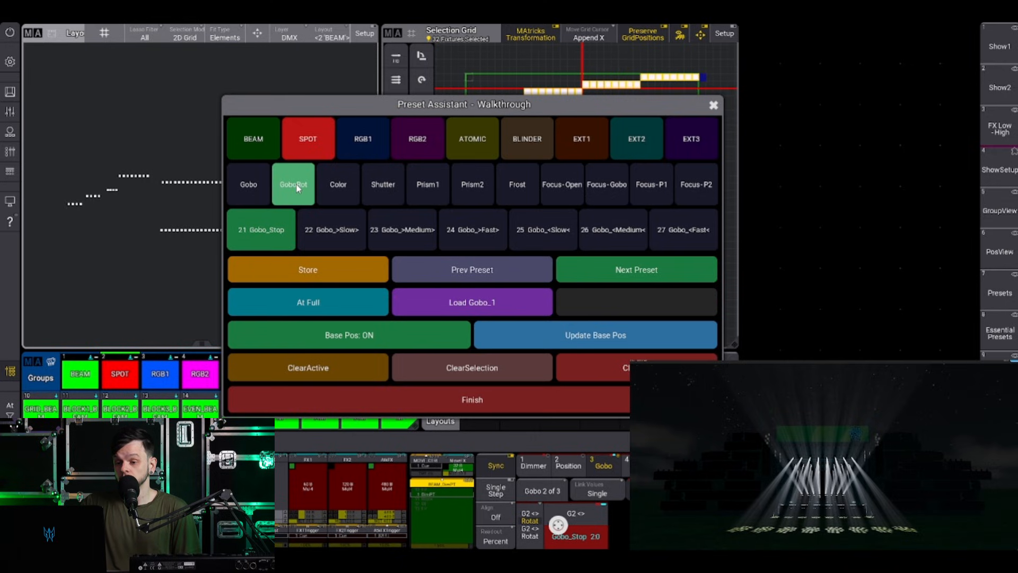
# Compare the SPOT group's Gobo and GoboRot presets and examine the gobo encoder pages that belong to them
pyautogui.click(427, 190)
pyautogui.click(294, 186)
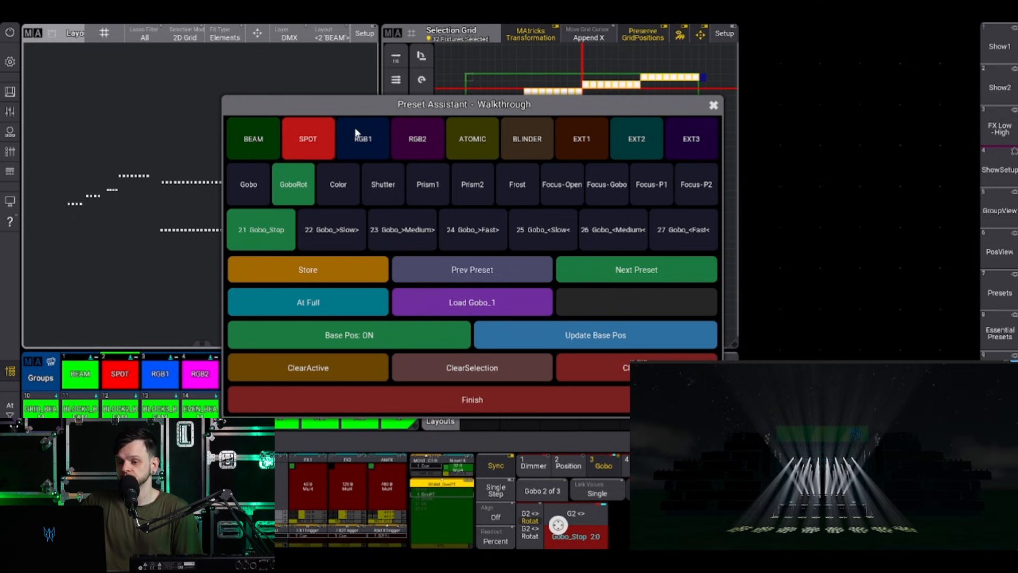
pyautogui.click(258, 185)
pyautogui.click(285, 186)
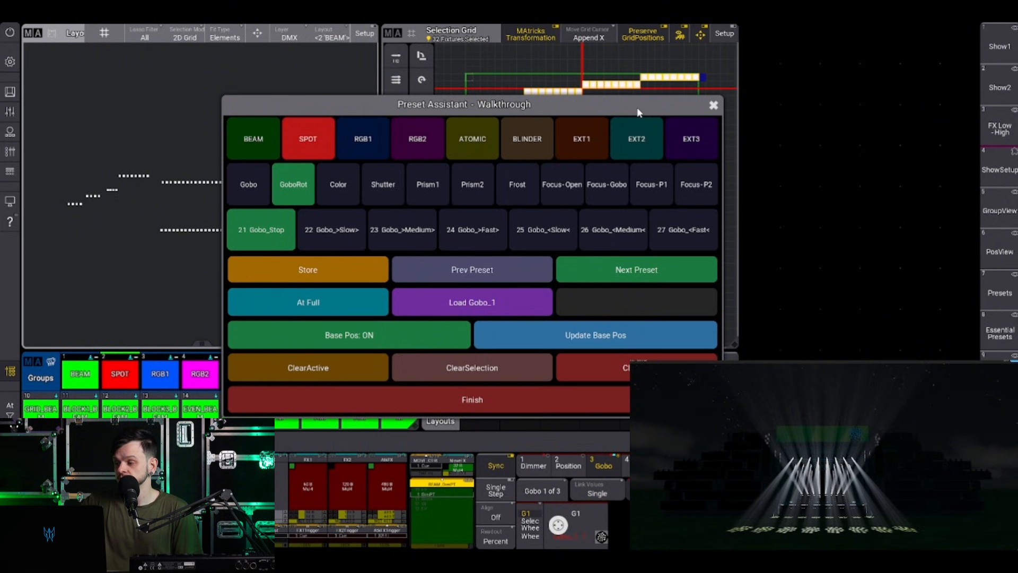
pyautogui.click(342, 234)
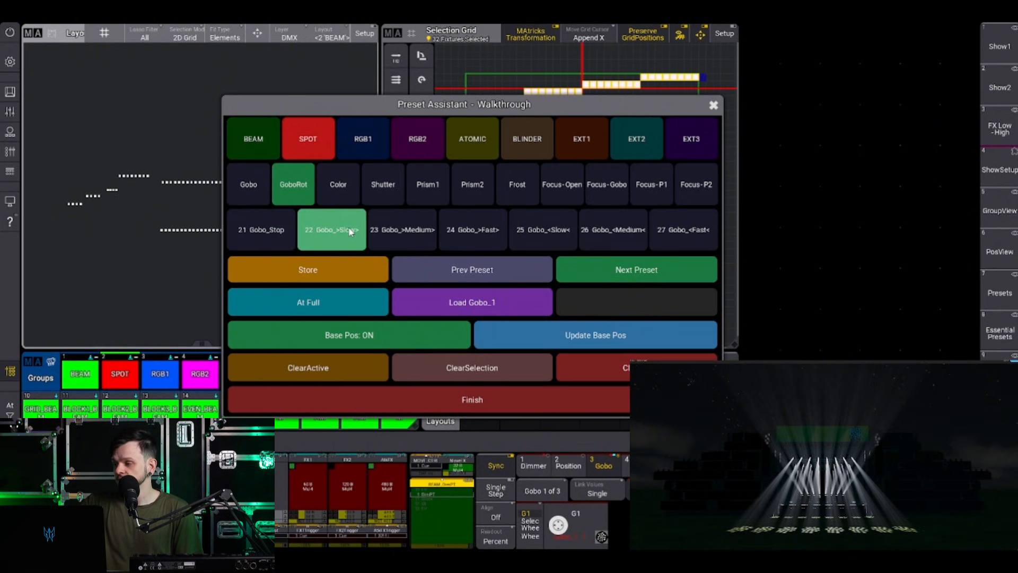
pyautogui.click(262, 184)
pyautogui.click(537, 485)
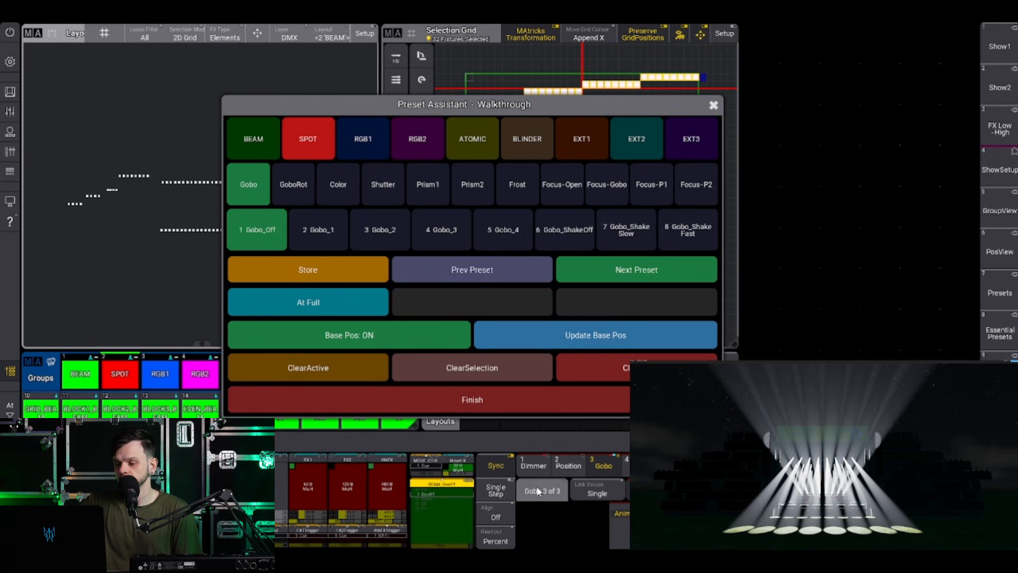
pyautogui.click(537, 485)
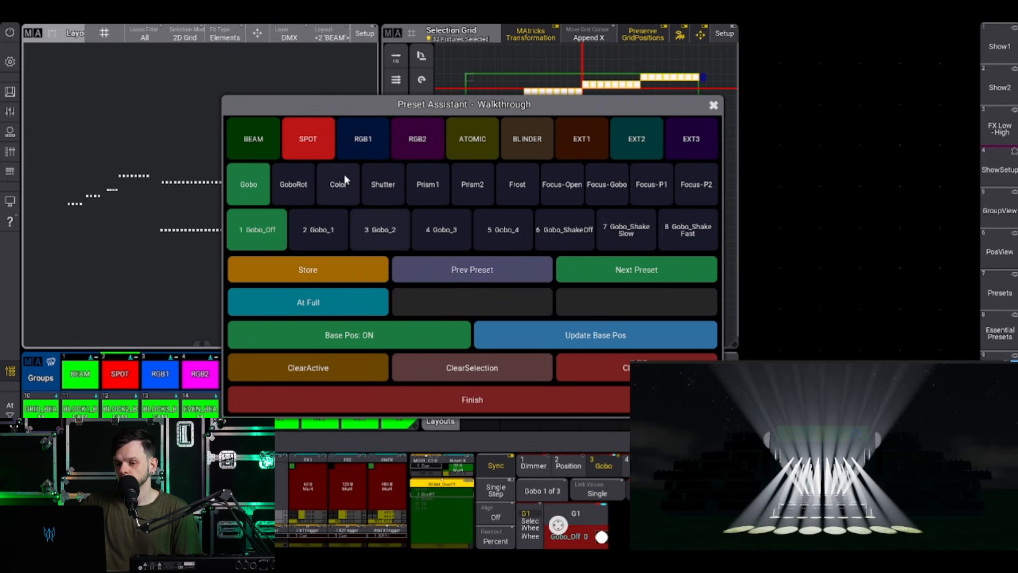
pyautogui.click(311, 180)
pyautogui.click(546, 491)
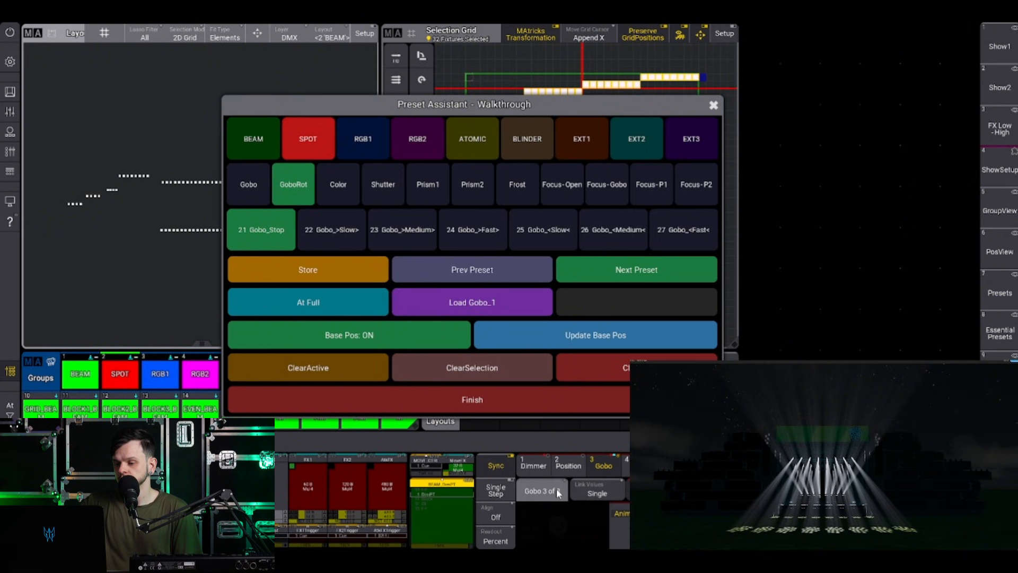
pyautogui.click(547, 491)
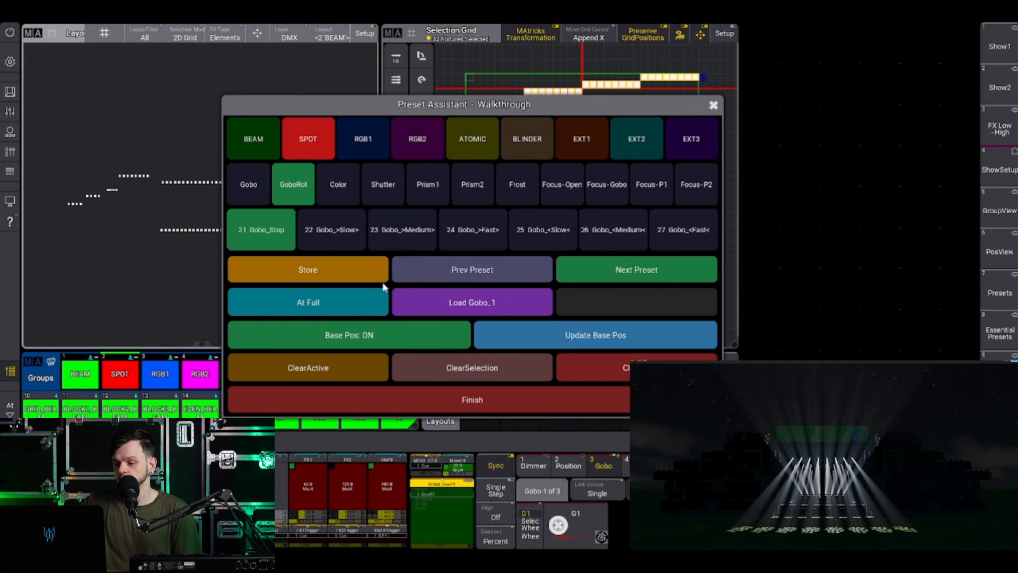
pyautogui.click(266, 191)
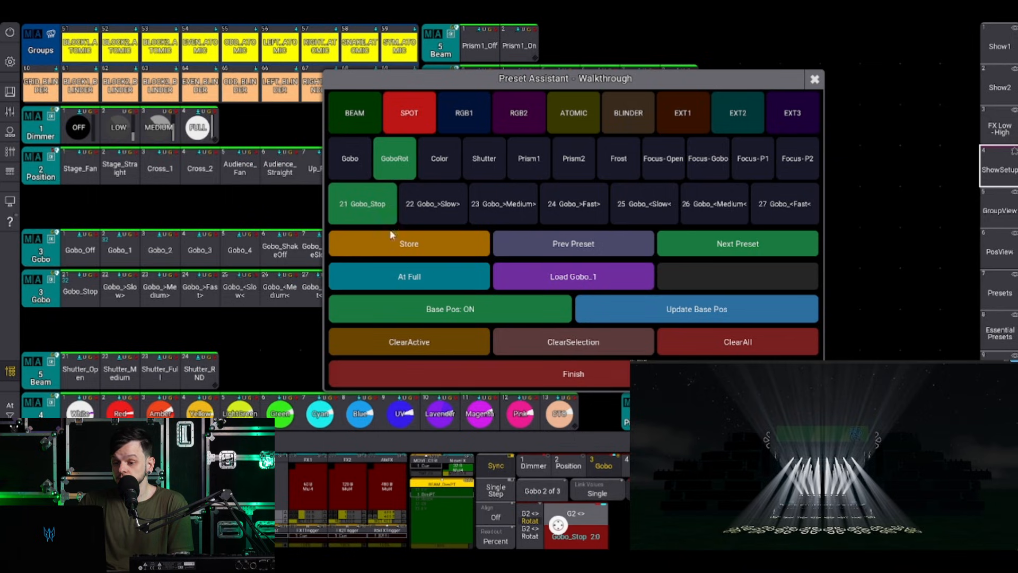
# Set the SPOT group's Gobo 2 Rotate value to No rotation middle and store it as 21 Gobo_Stop
pyautogui.click(594, 538)
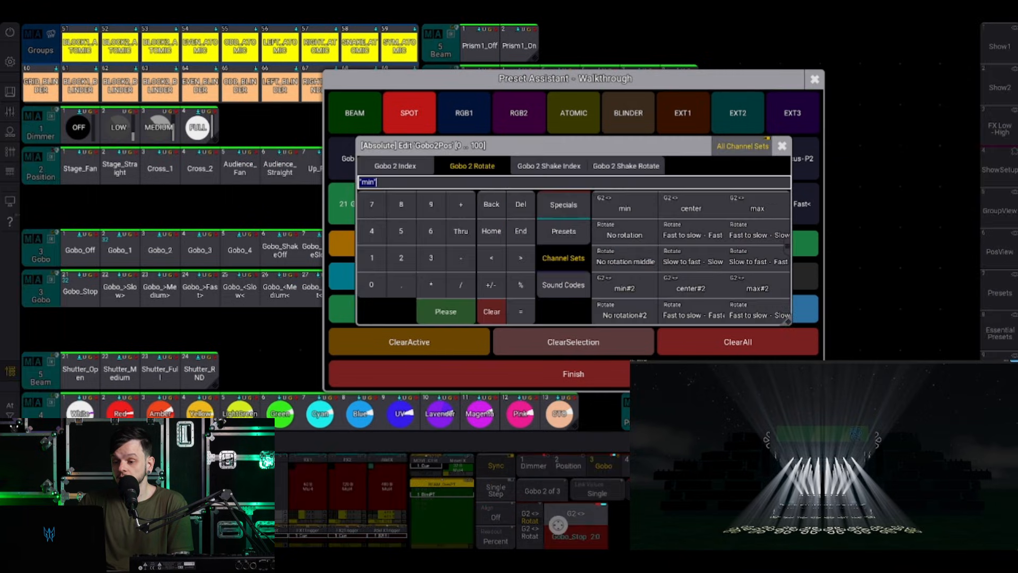
pyautogui.click(627, 263)
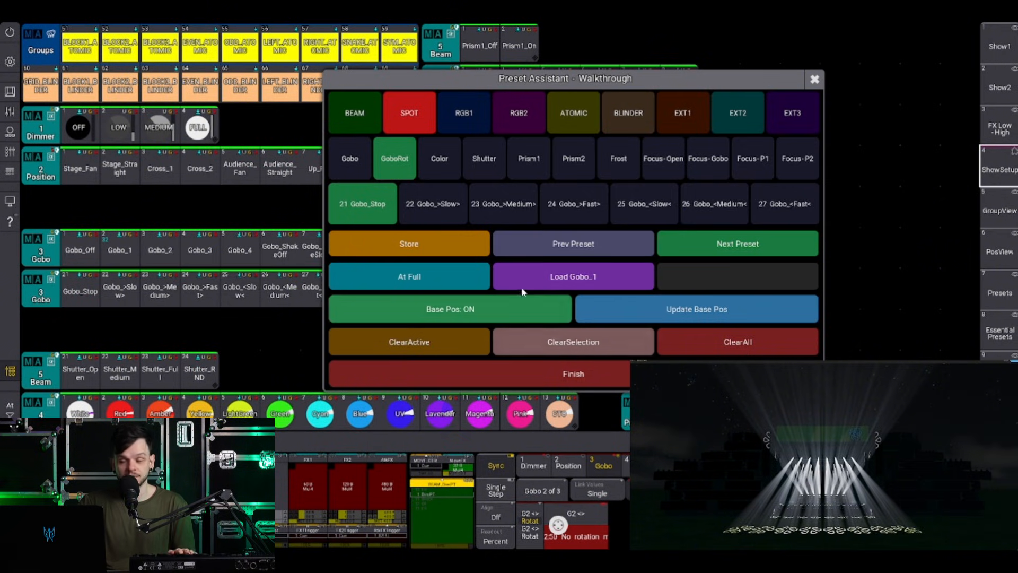
pyautogui.click(352, 204)
pyautogui.click(408, 242)
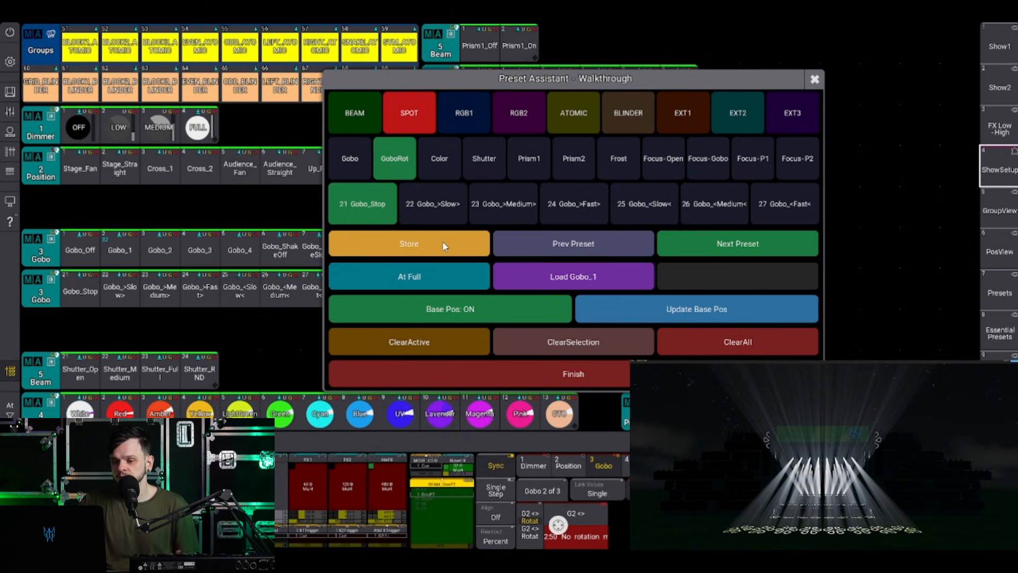
# Set the SPOT group's Gobo 2 rotation to a slow forward speed of 2:66 and store it as 22 Gobo_>Slow>
pyautogui.click(423, 210)
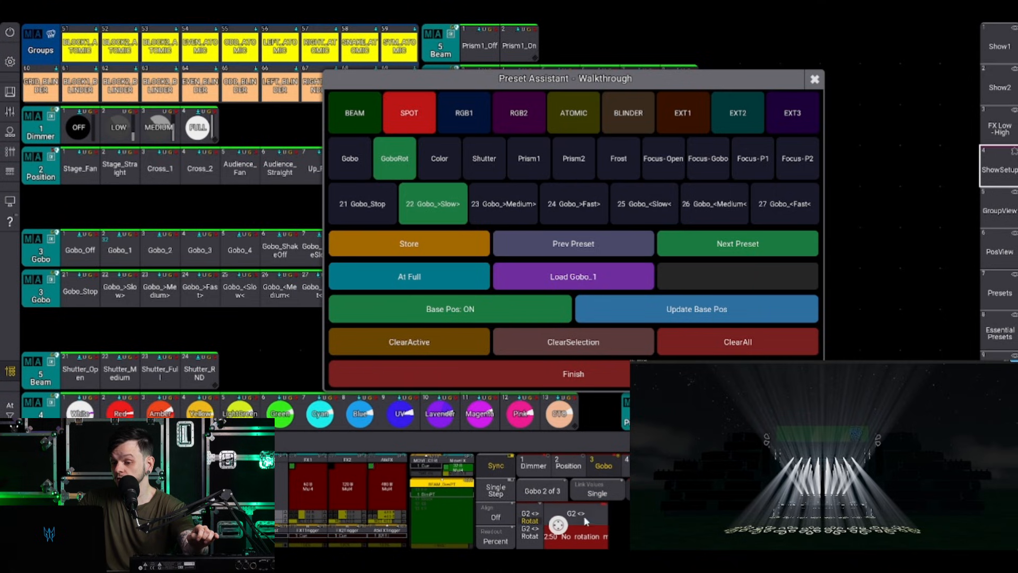
pyautogui.click(557, 524)
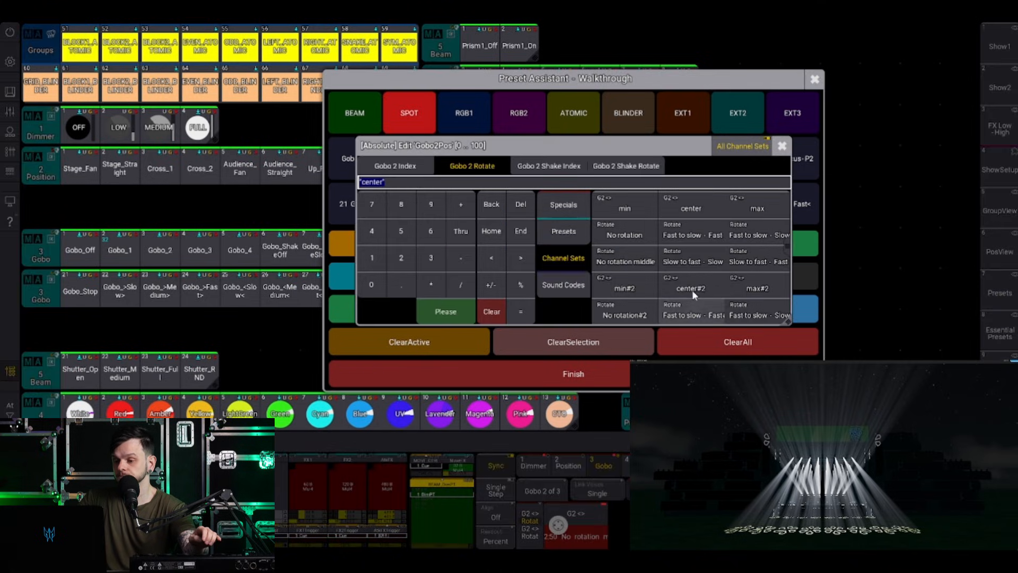
pyautogui.click(692, 259)
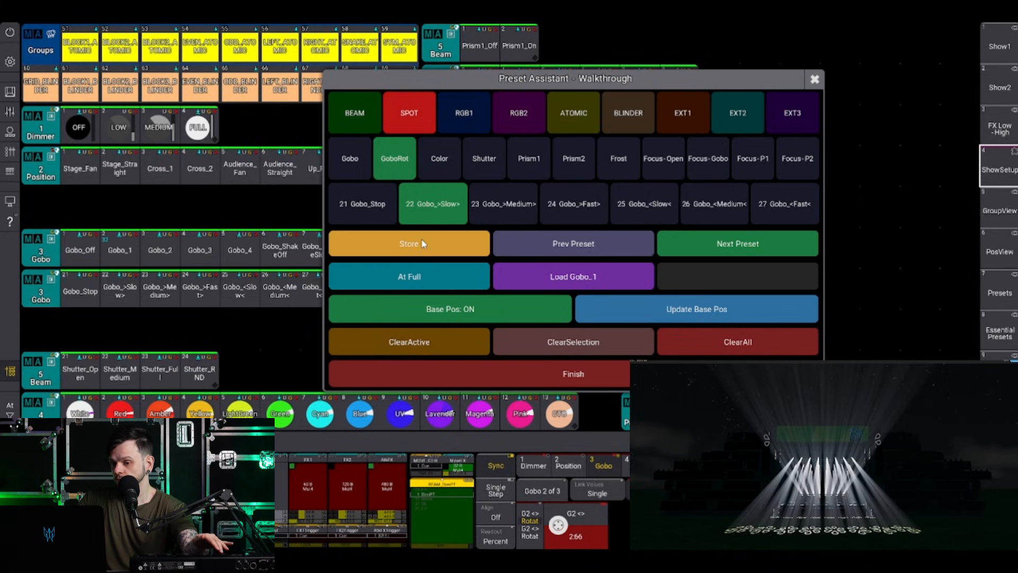
pyautogui.click(409, 243)
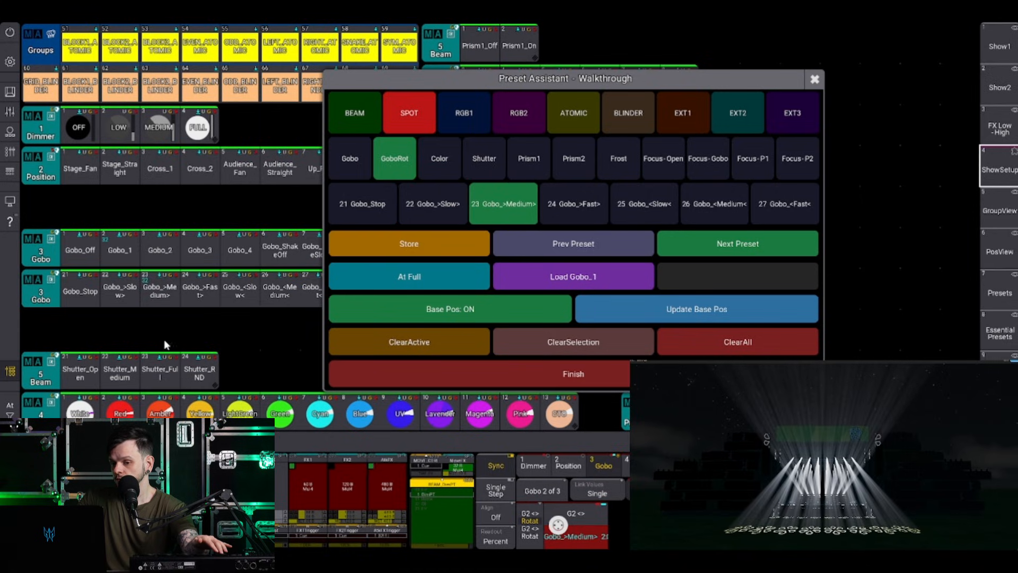
# Starting each from the slower stored preset, store 23 Gobo_>Medium> at 2:78 and 24 Gobo_>Fast> at 2:97
pyautogui.click(120, 290)
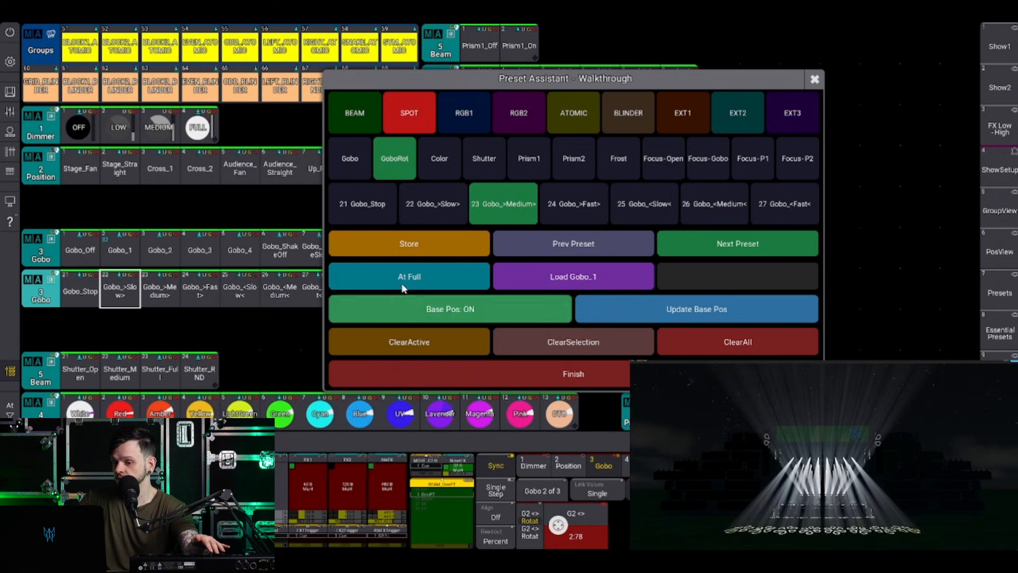
pyautogui.click(439, 246)
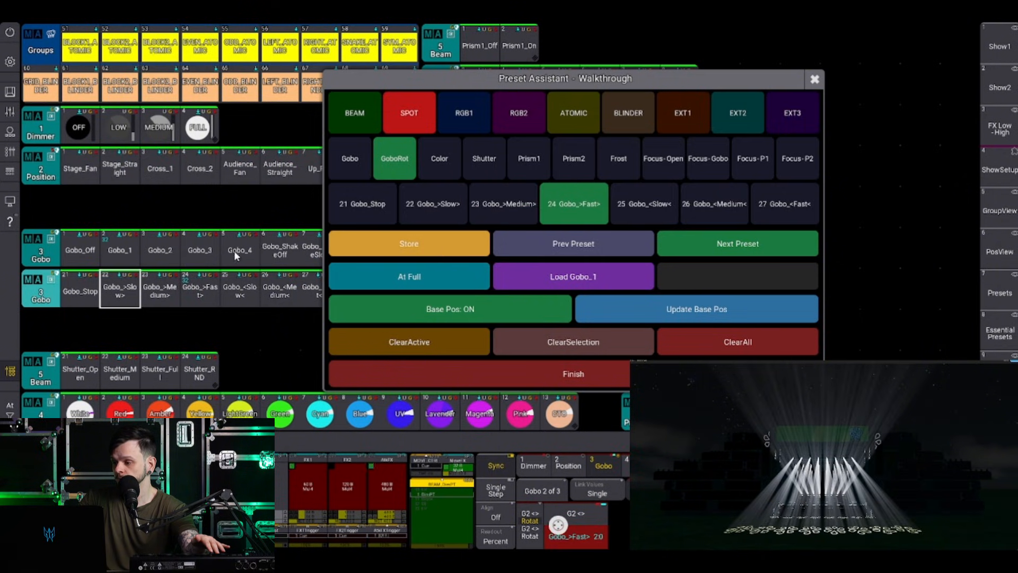
pyautogui.click(164, 289)
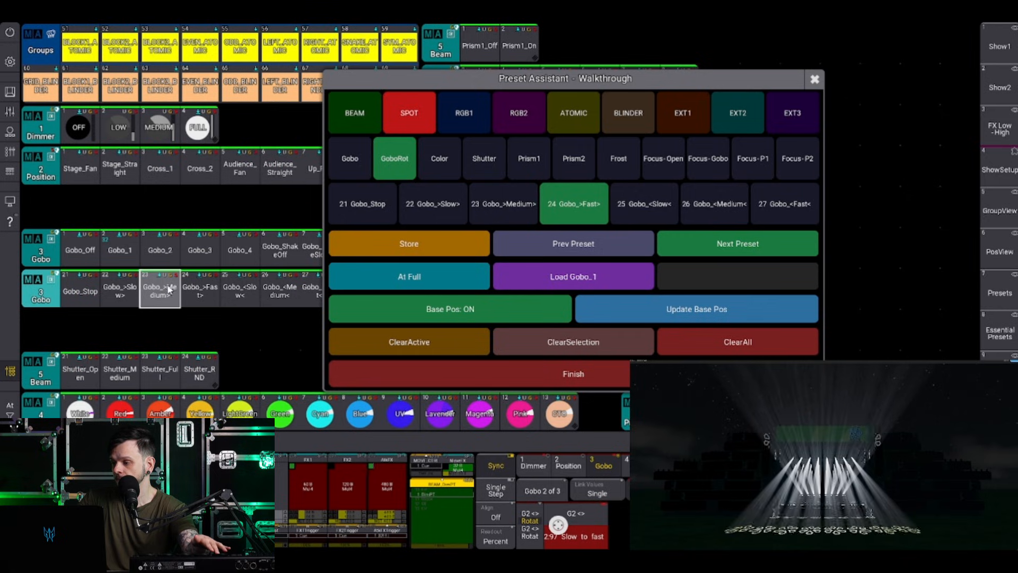
pyautogui.click(429, 248)
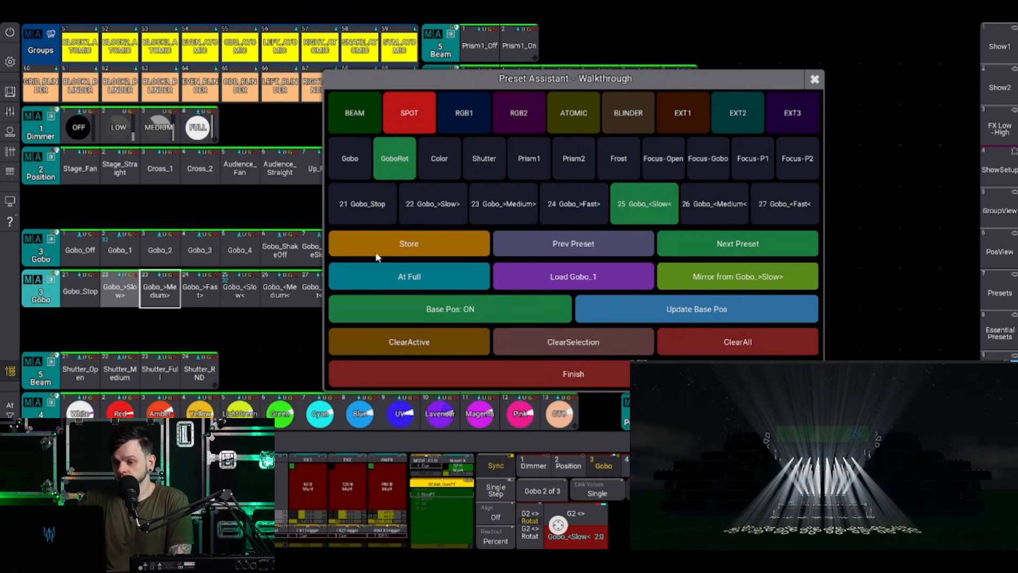
# Recall the SPOT group's forward gobo rotation presets Slow, Medium and Fast in turn to compare their speeds
pyautogui.click(451, 210)
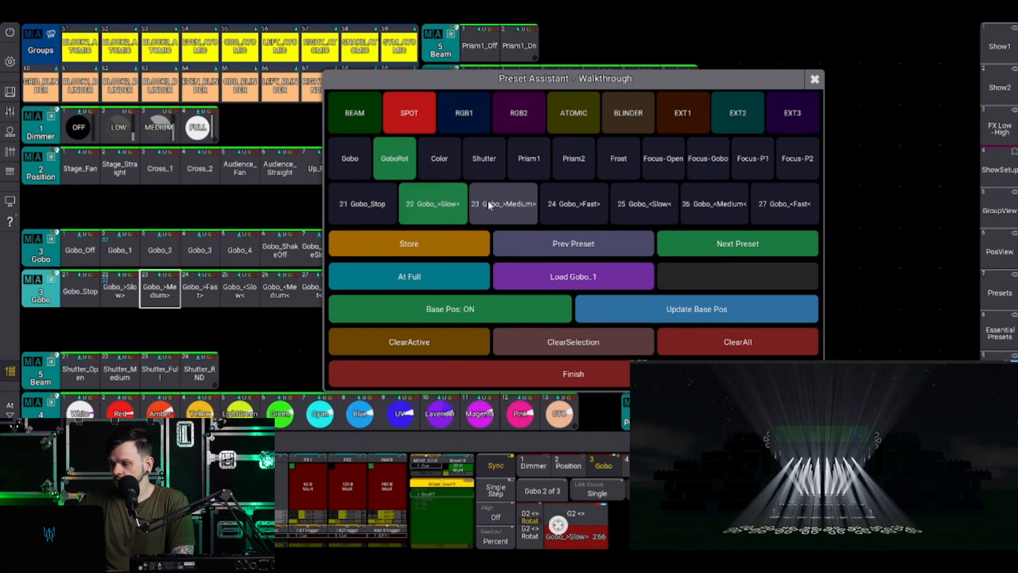
pyautogui.click(505, 198)
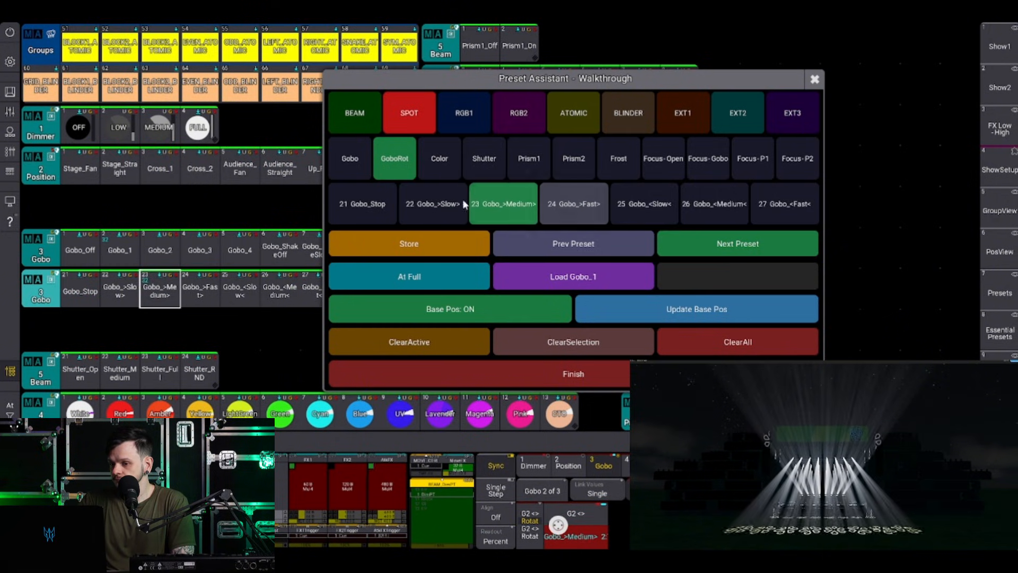
pyautogui.click(426, 206)
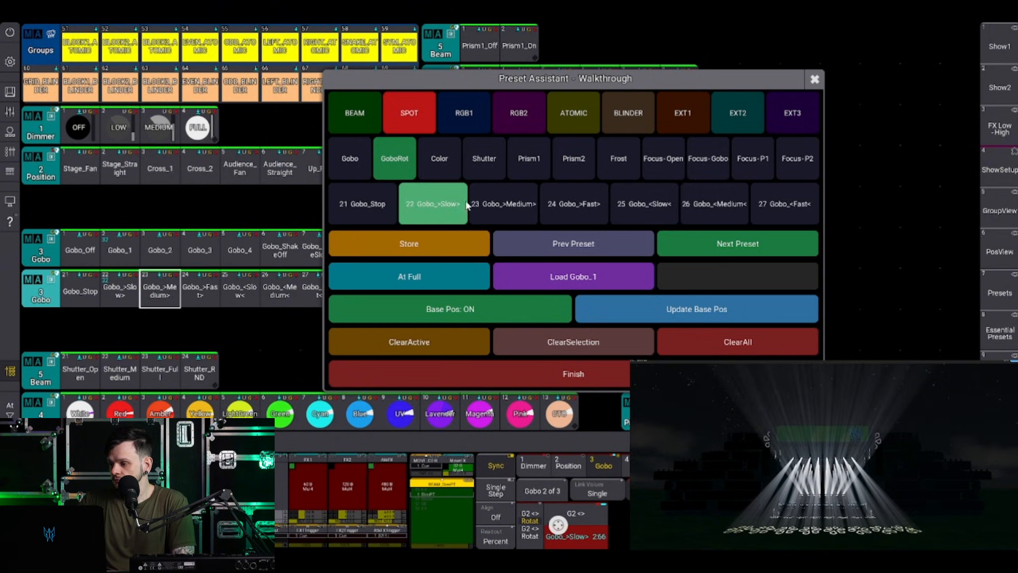
pyautogui.click(493, 200)
pyautogui.click(574, 204)
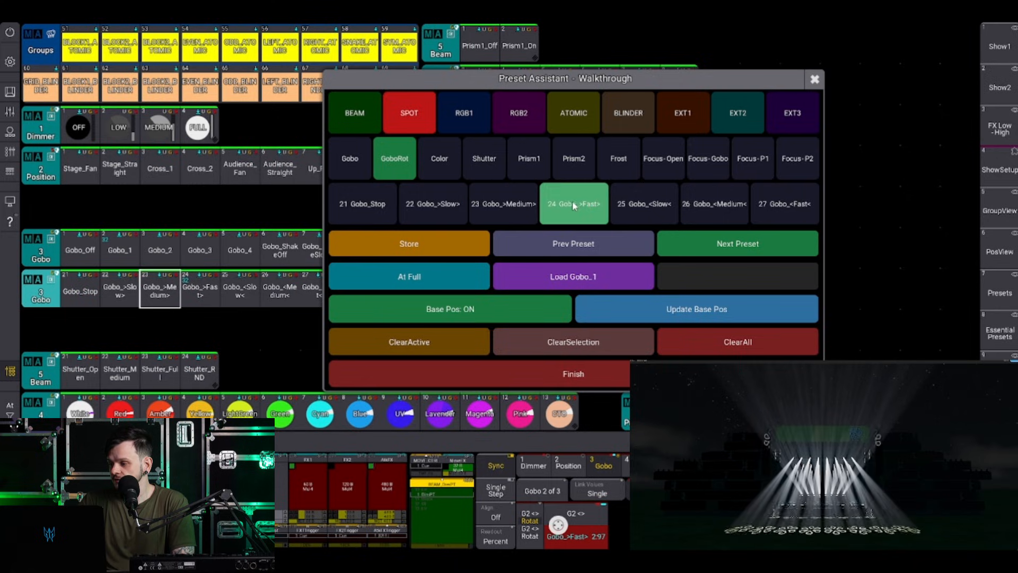
pyautogui.click(504, 203)
pyautogui.click(426, 205)
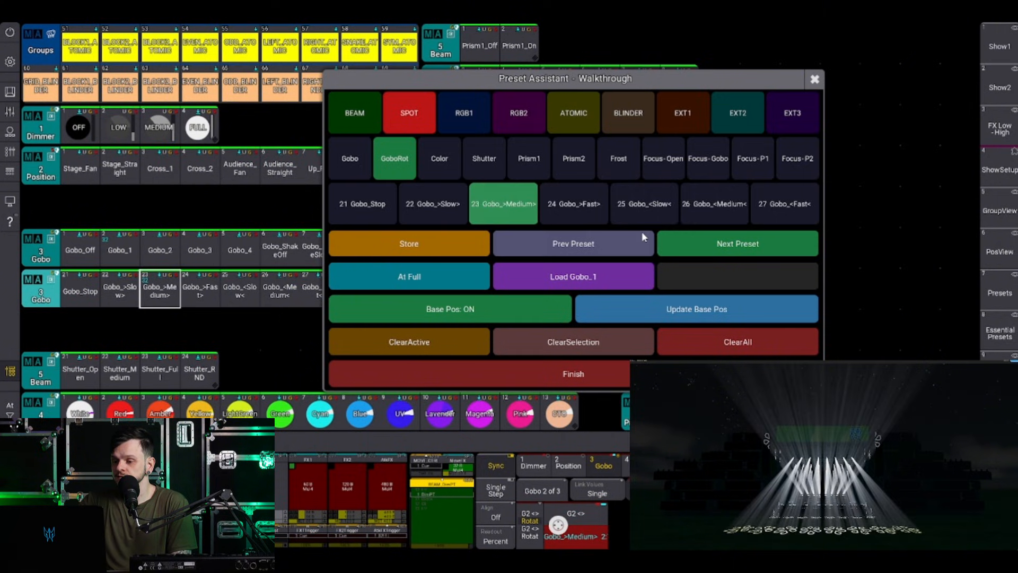
# Mirror the reverse rotation presets 25 Gobo_<Slow<, 26 Gobo_<Medium< and 27 Gobo_<Fast< from their forward counterparts and store them
pyautogui.click(638, 205)
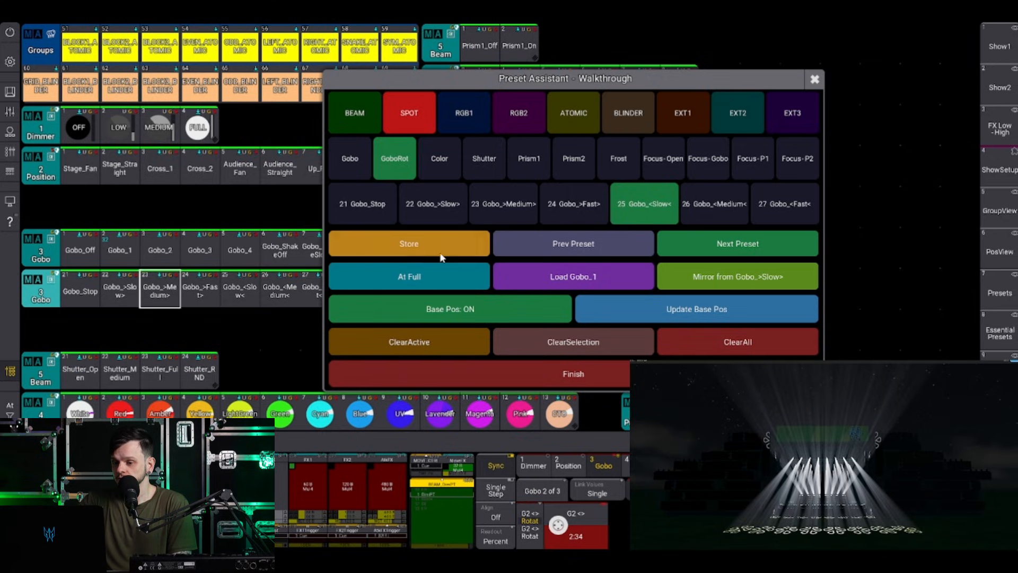
pyautogui.click(705, 236)
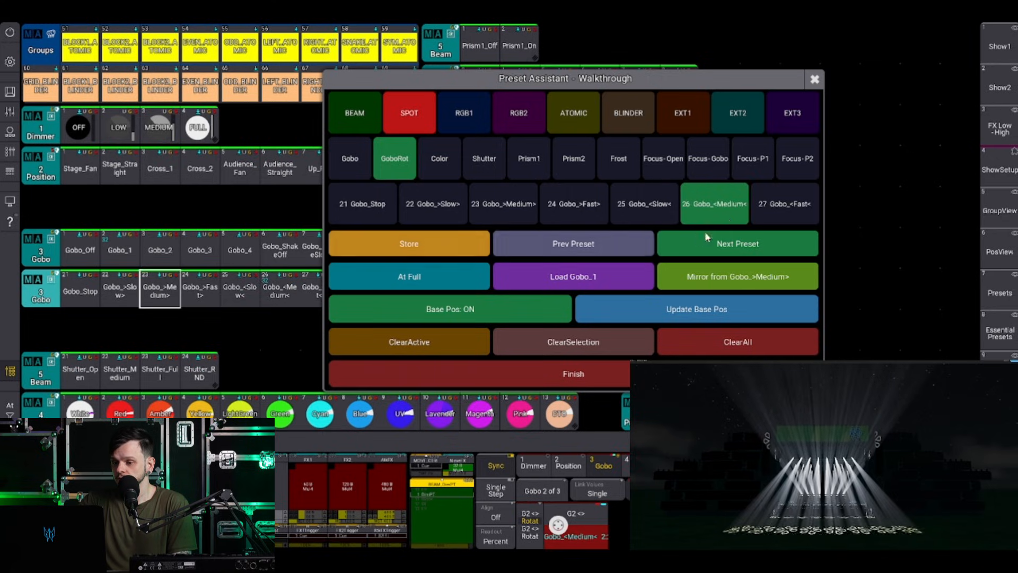
pyautogui.click(759, 284)
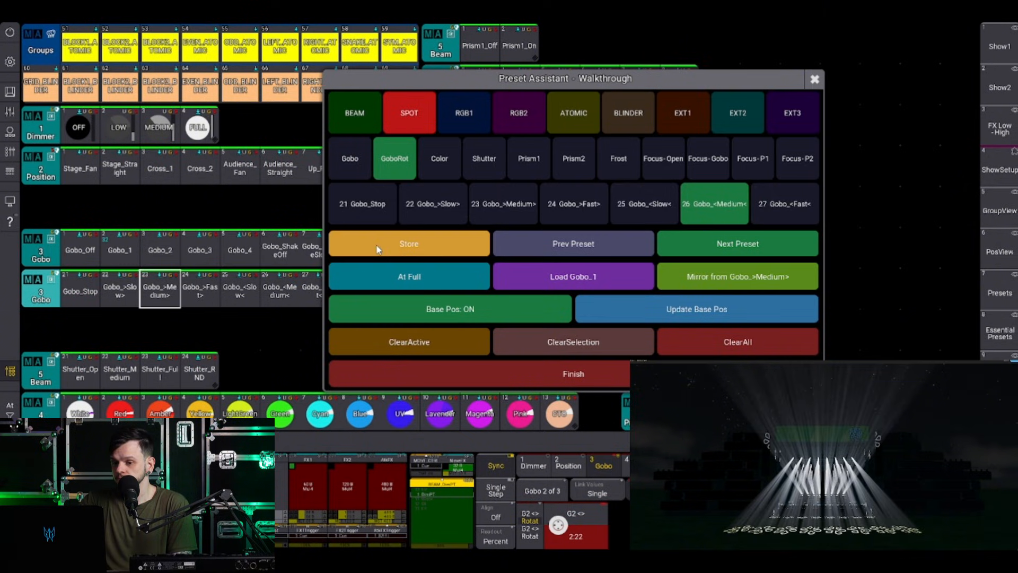
pyautogui.click(790, 275)
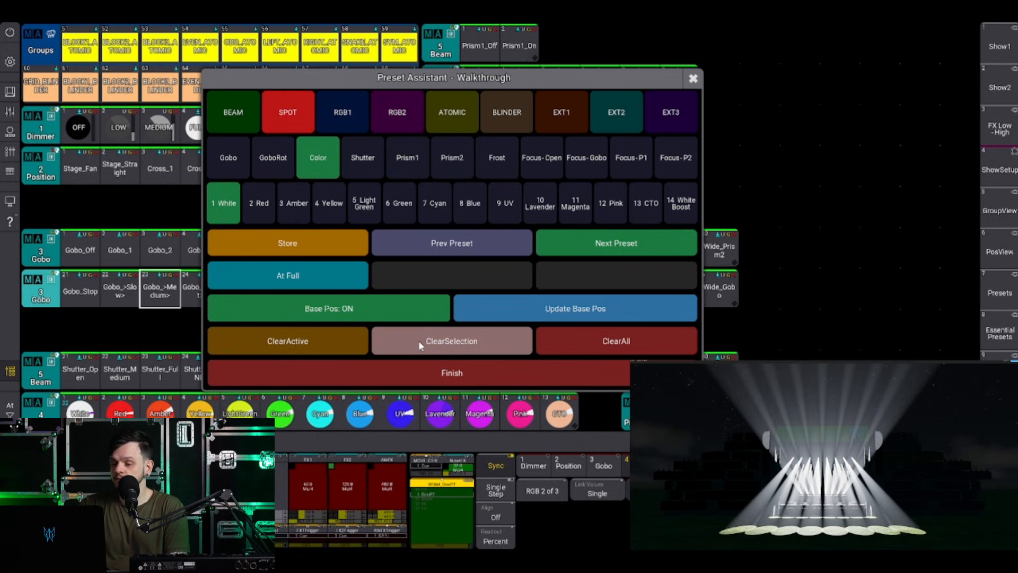
# Look through the presets offered for the EXT1, EXT2 and RGB2 groups, and finish the walkthrough
pyautogui.click(568, 127)
pyautogui.click(613, 116)
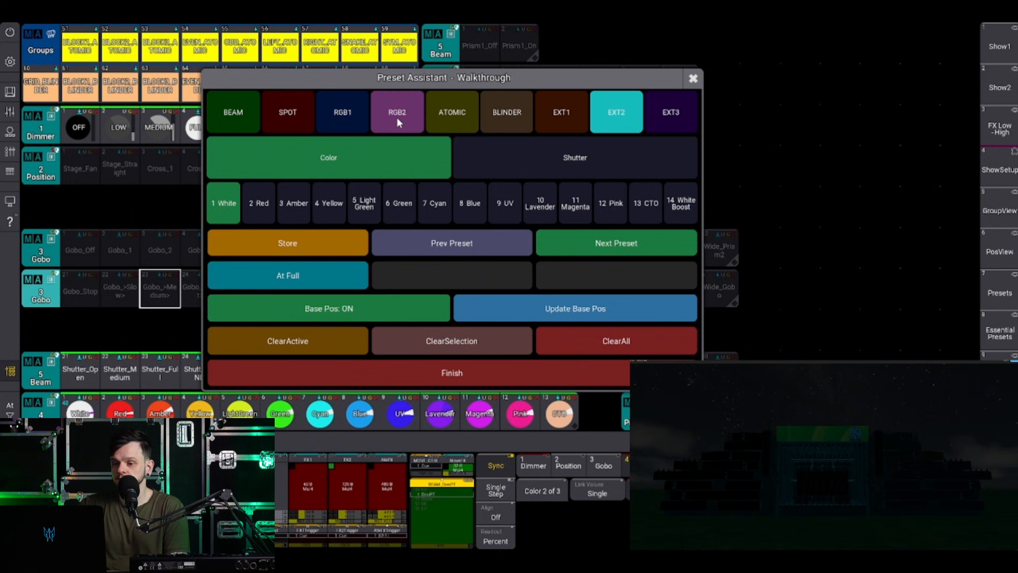
pyautogui.click(397, 117)
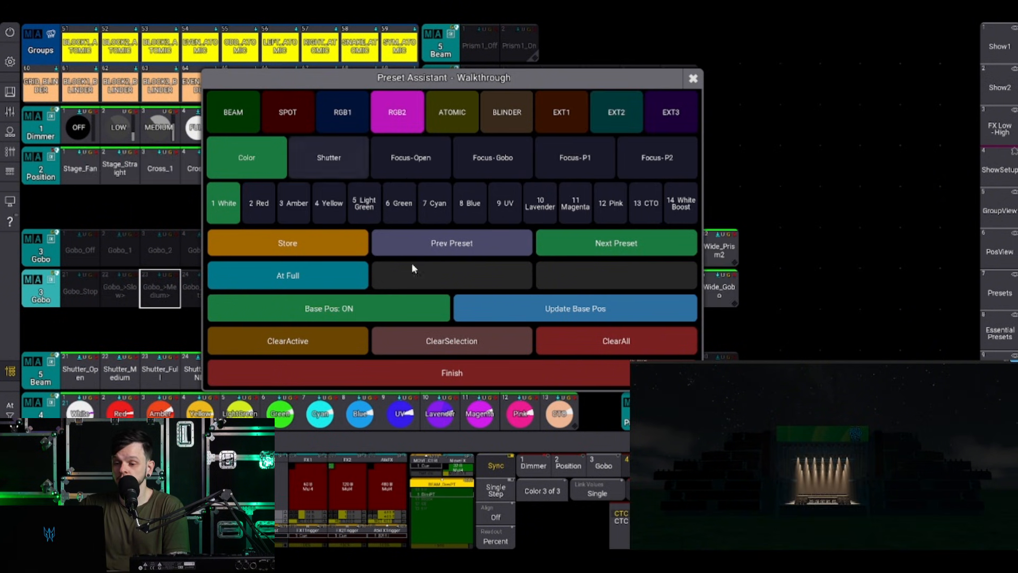
pyautogui.click(469, 384)
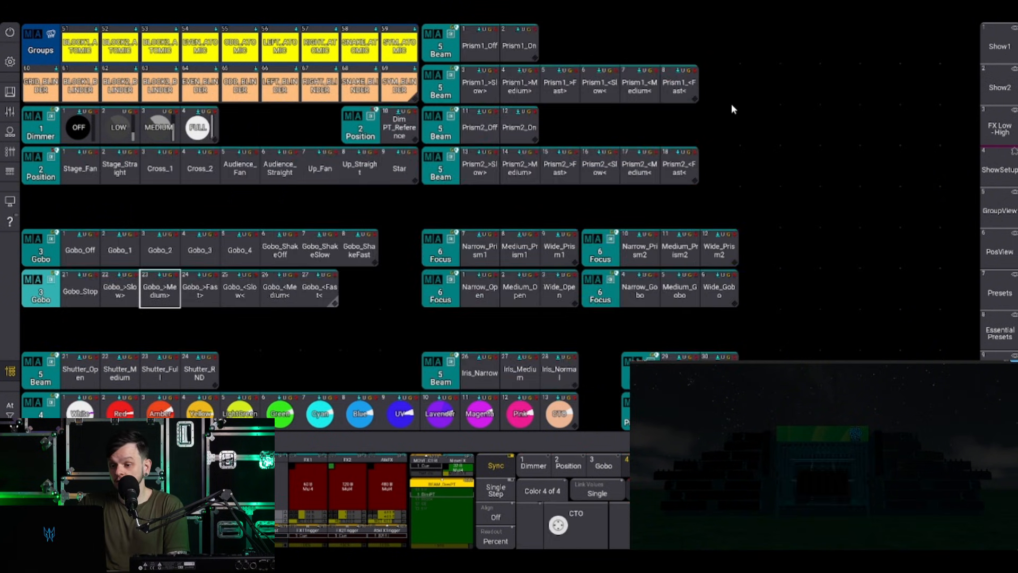